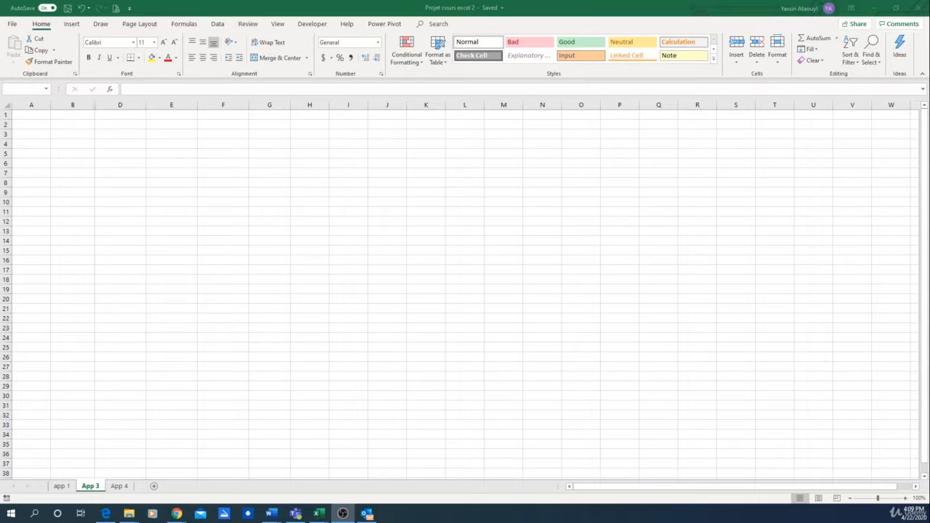
Unhide column C between columns B and D on the App 3 sheet.
{"action": "key", "text": "alt+Tab"}
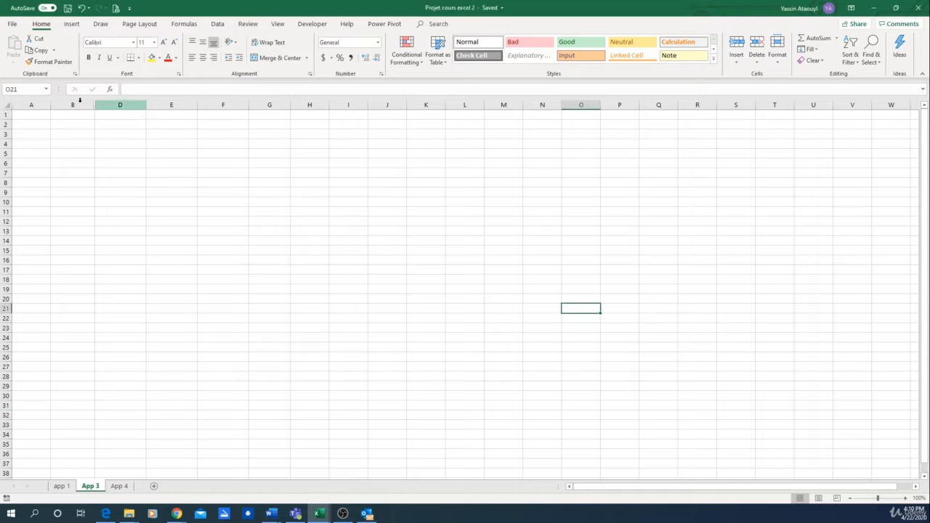
{"action": "left_click", "coordinate": [36, 142]}
{"action": "left_click_drag", "start_coordinate": [81, 105], "coordinate": [121, 105]}
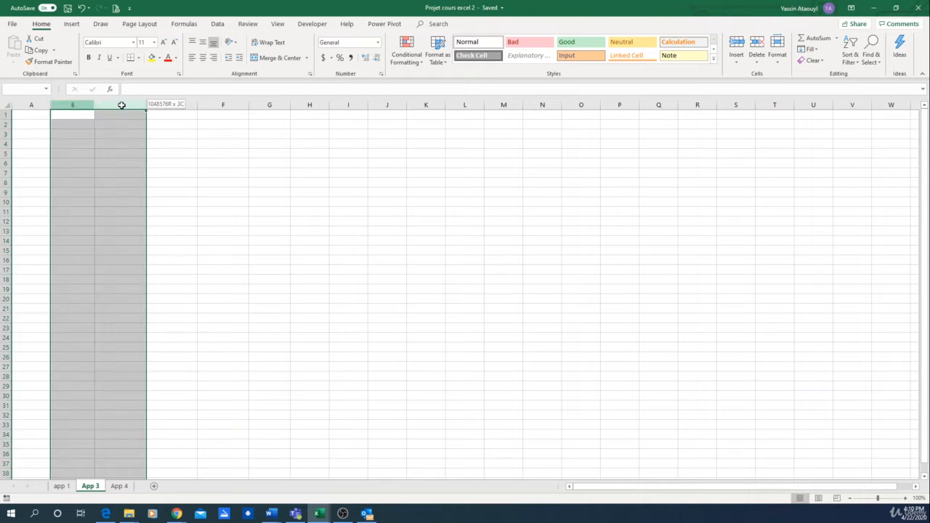
{"action": "right_click", "coordinate": [85, 106]}
{"action": "left_click", "coordinate": [128, 195]}
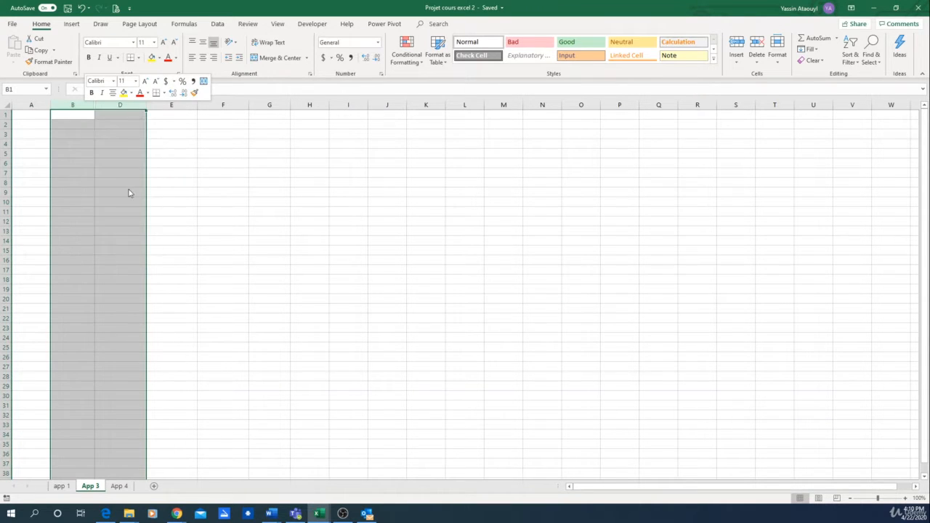
{"action": "left_click", "coordinate": [63, 163]}
{"action": "left_click", "coordinate": [62, 143]}
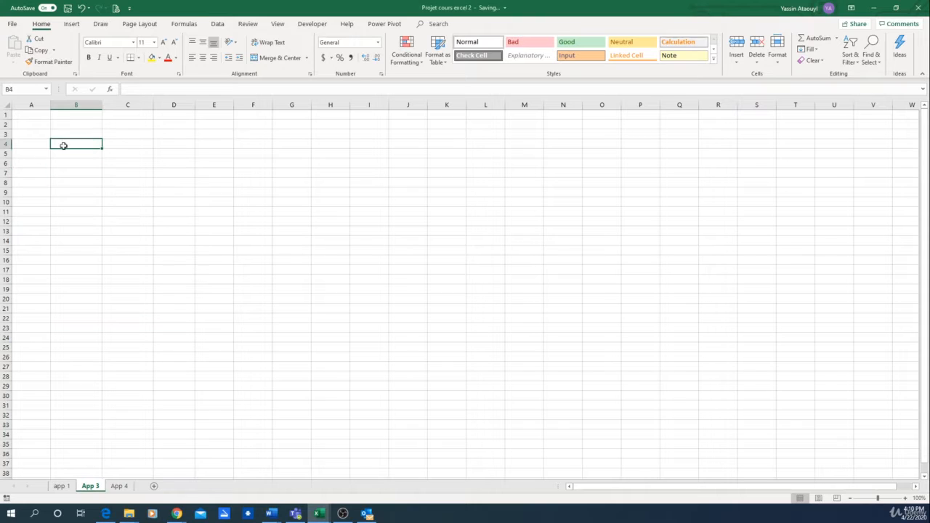
Merge and center cells A4:B4 and enter the title "movie recommendation engin" in them.
{"action": "left_click", "coordinate": [36, 145]}
{"action": "left_click_drag", "start_coordinate": [35, 144], "coordinate": [68, 145]}
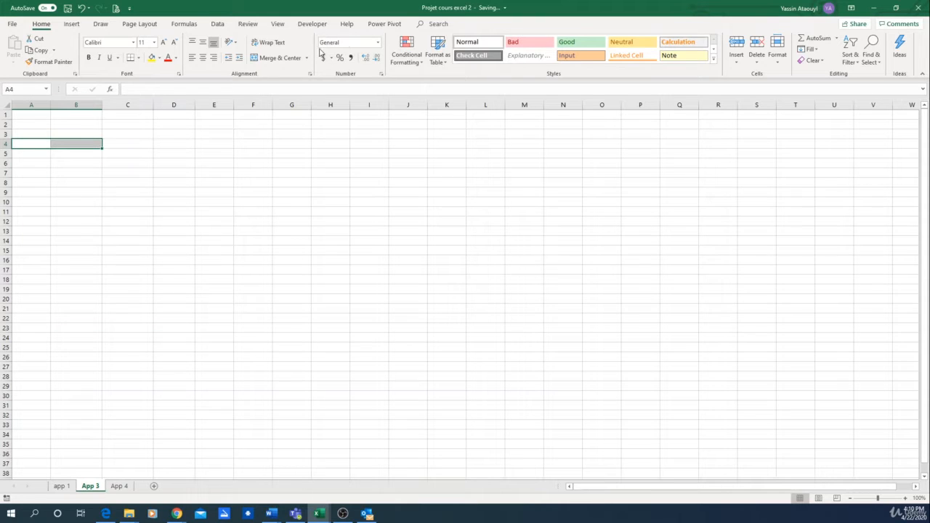
{"action": "left_click", "coordinate": [264, 59]}
{"action": "type", "text": "movien"}
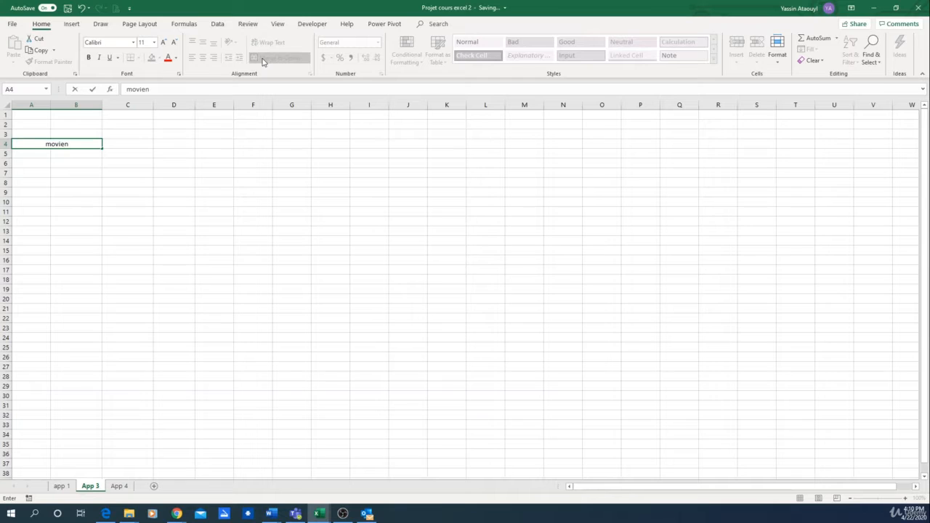
{"action": "key", "text": "BackSpace"}
{"action": "type", "text": "recommendatait"}
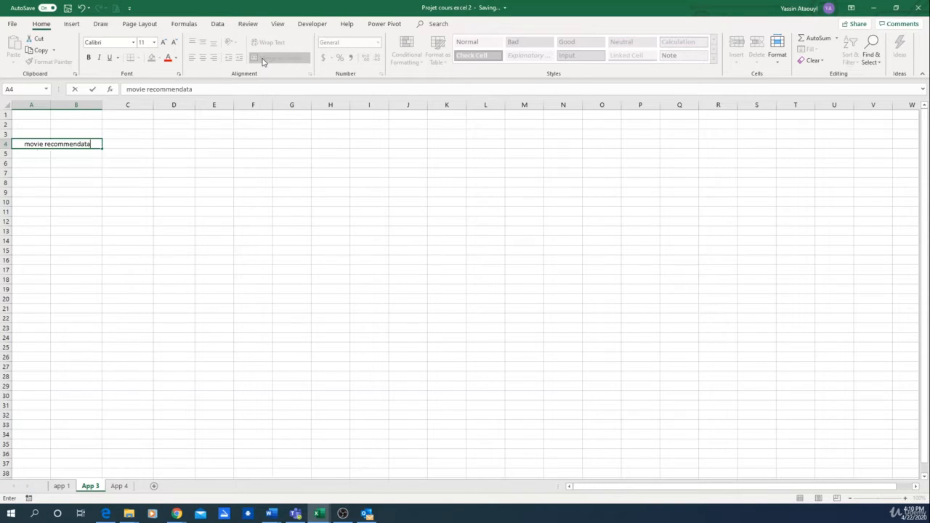
{"action": "key", "text": "BackSpace"}
{"action": "key", "text": "BackSpace"}
{"action": "key", "text": "BackSpace"}
{"action": "type", "text": "ion engin"}
{"action": "key", "text": "Return"}
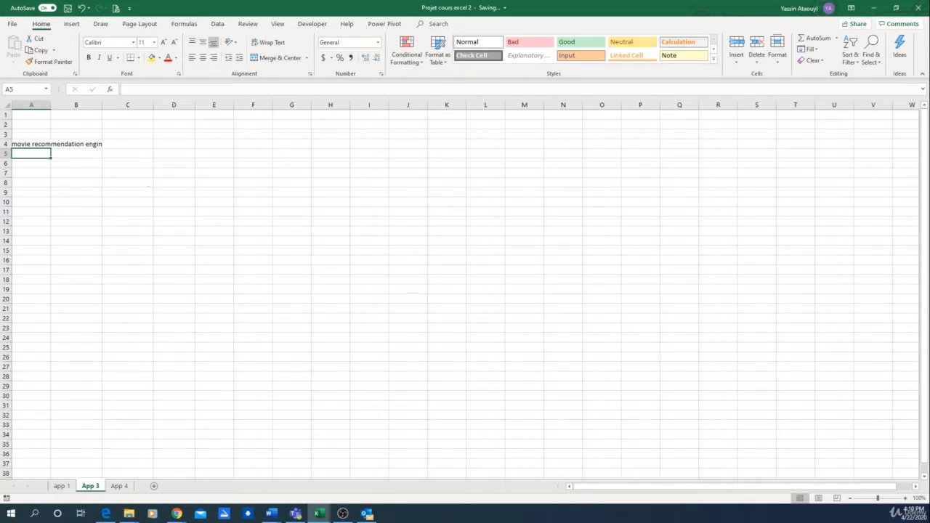
Enter the headers "type of movie" in C6 and "country of the movie" in D6.
{"action": "left_click", "coordinate": [139, 166]}
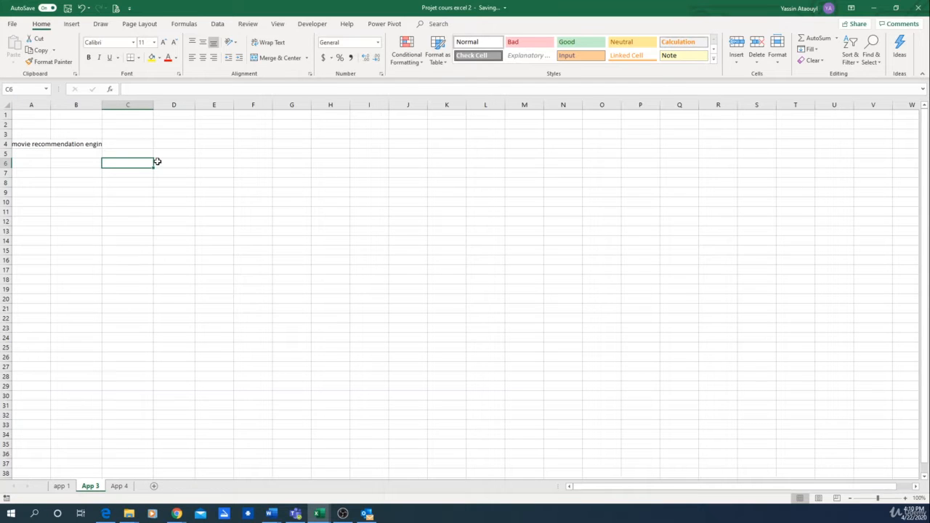
{"action": "type", "text": "typ"}
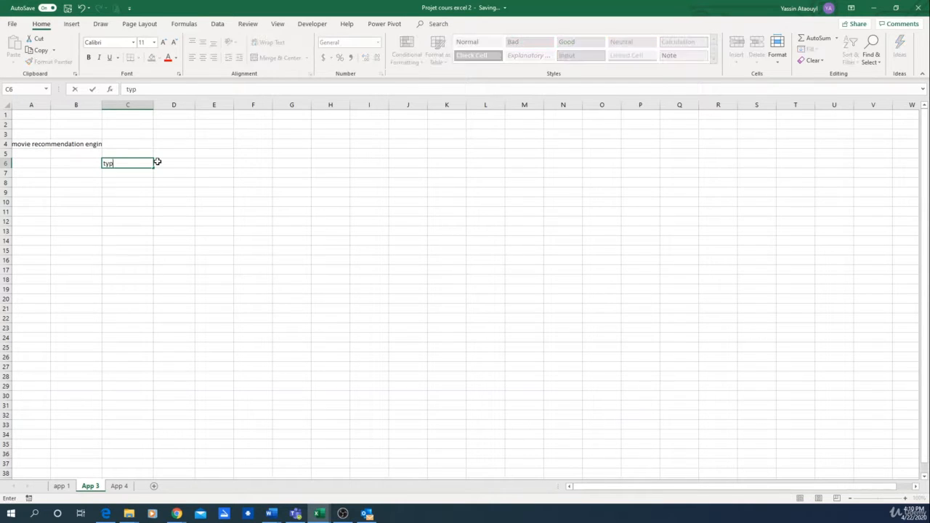
{"action": "type", "text": "e of movie"}
{"action": "key", "text": "Return"}
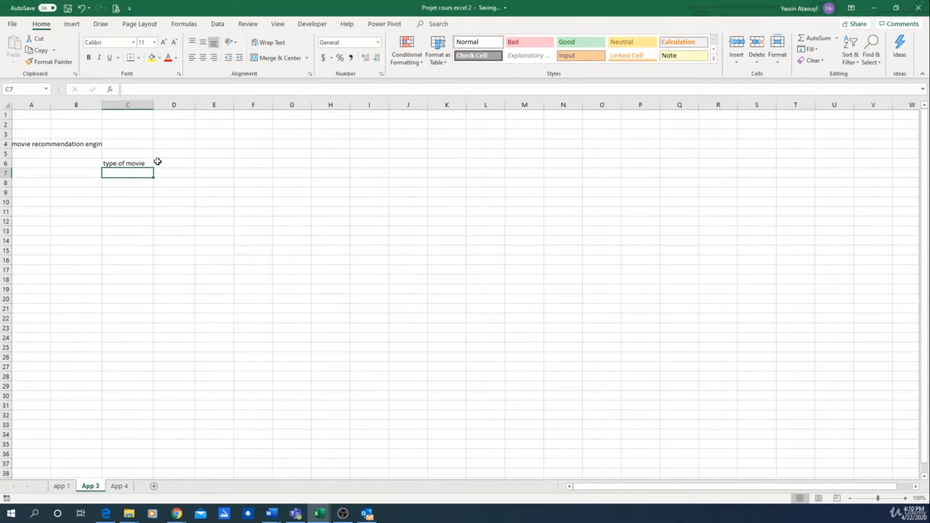
{"action": "left_click", "coordinate": [158, 161]}
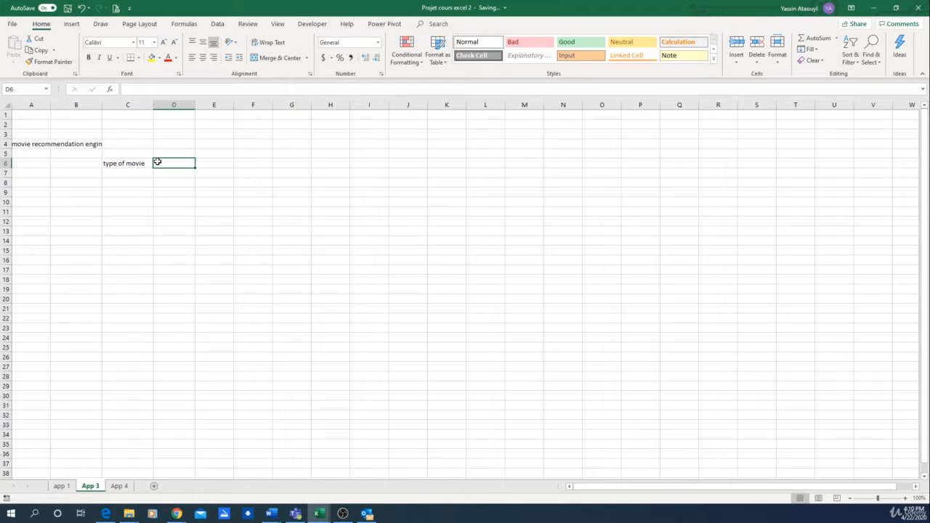
{"action": "type", "text": "cou"}
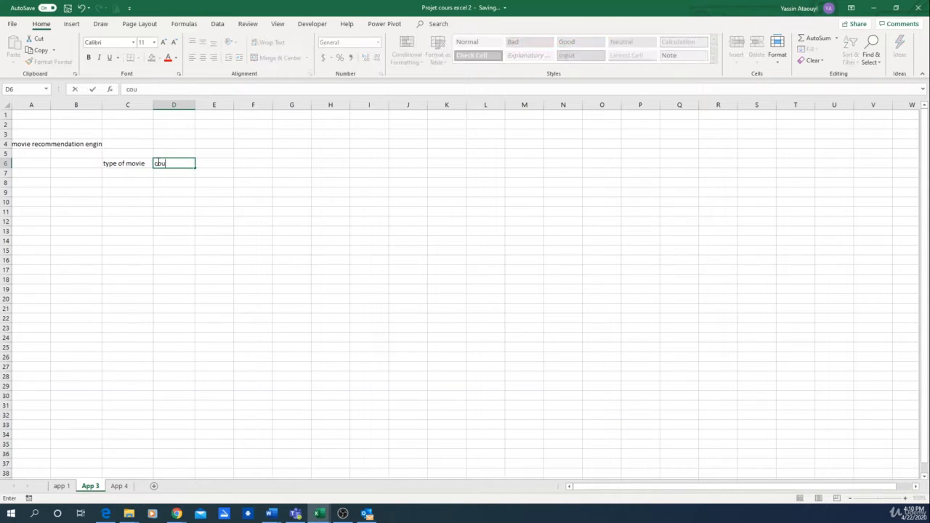
{"action": "type", "text": "ntry of the movie"}
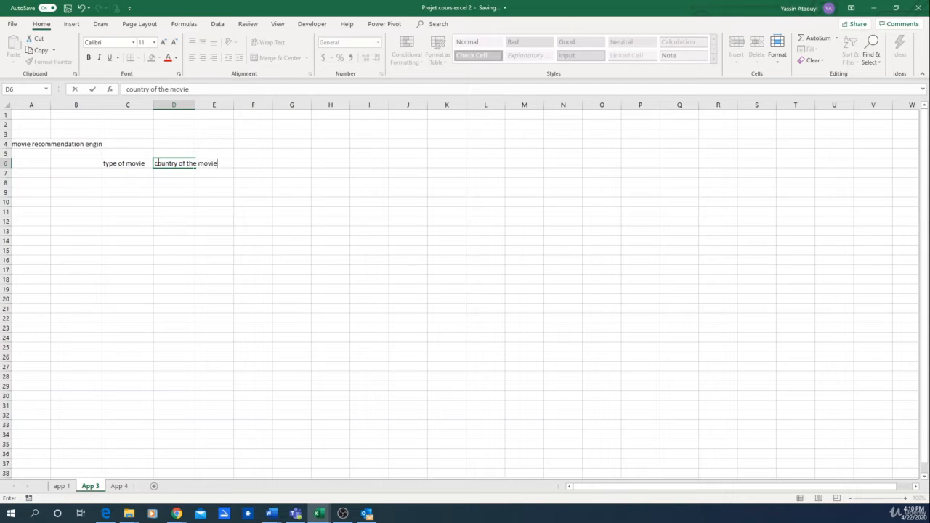
{"action": "key", "text": "Return"}
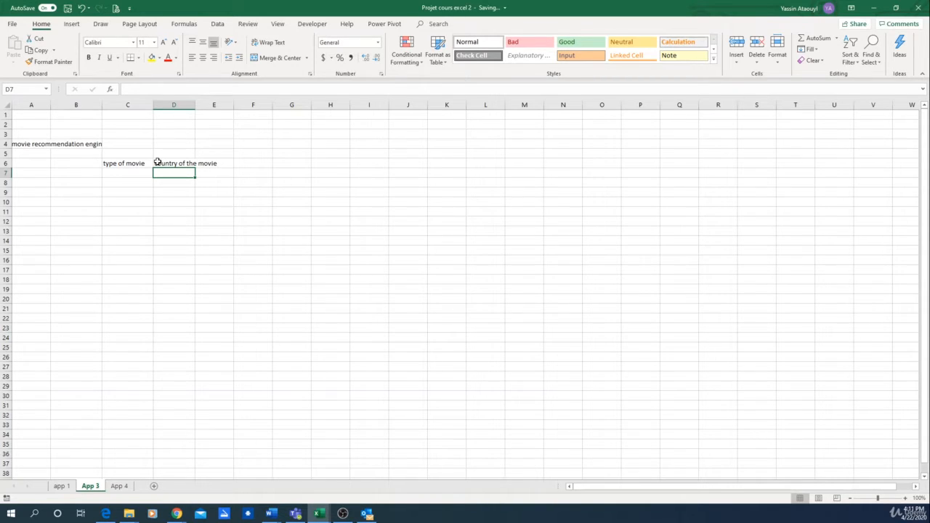
Enter the headers "popular actor" in E6 and "year of the movie" in F6.
{"action": "key", "text": "Right"}
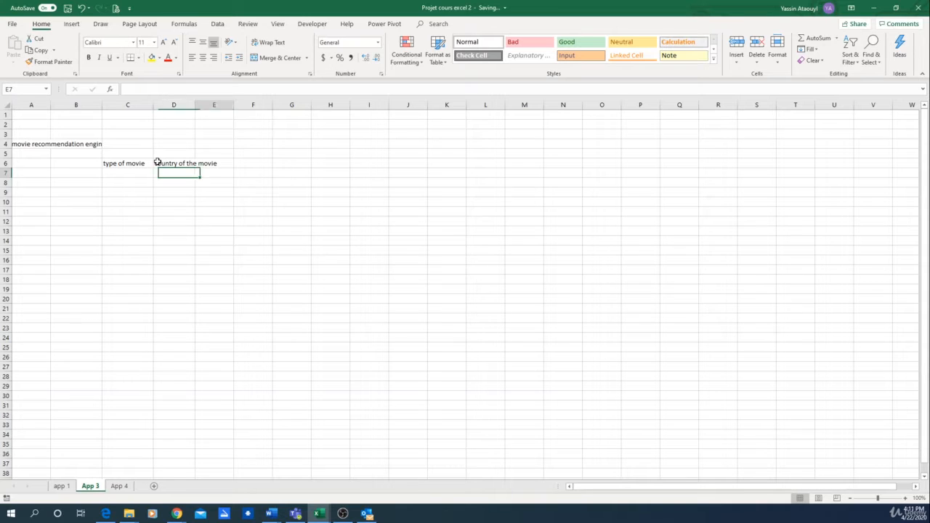
{"action": "key", "text": "Up"}
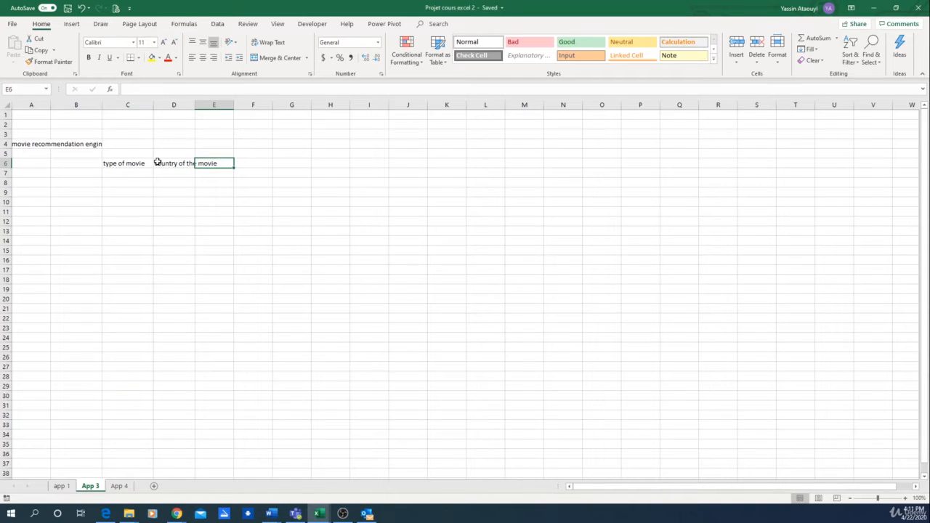
{"action": "type", "text": "popu"}
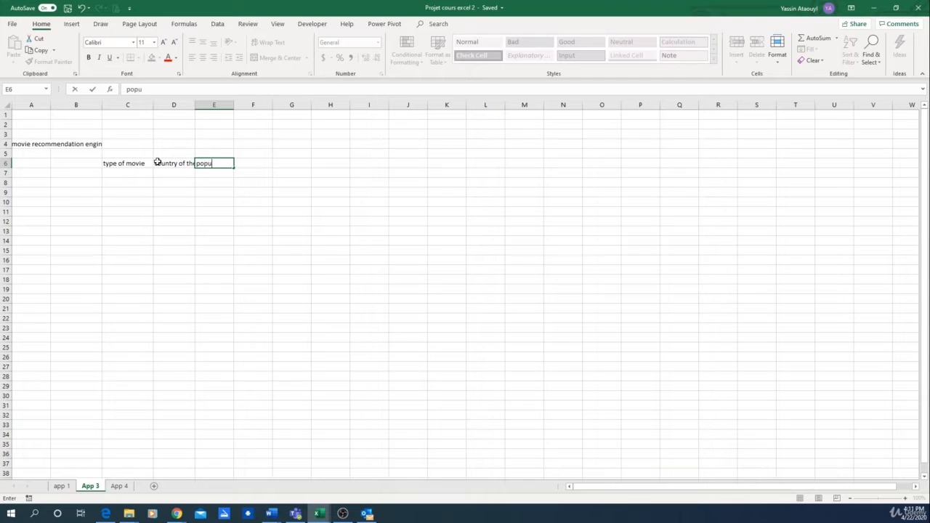
{"action": "type", "text": "lar actor"}
{"action": "key", "text": "Return"}
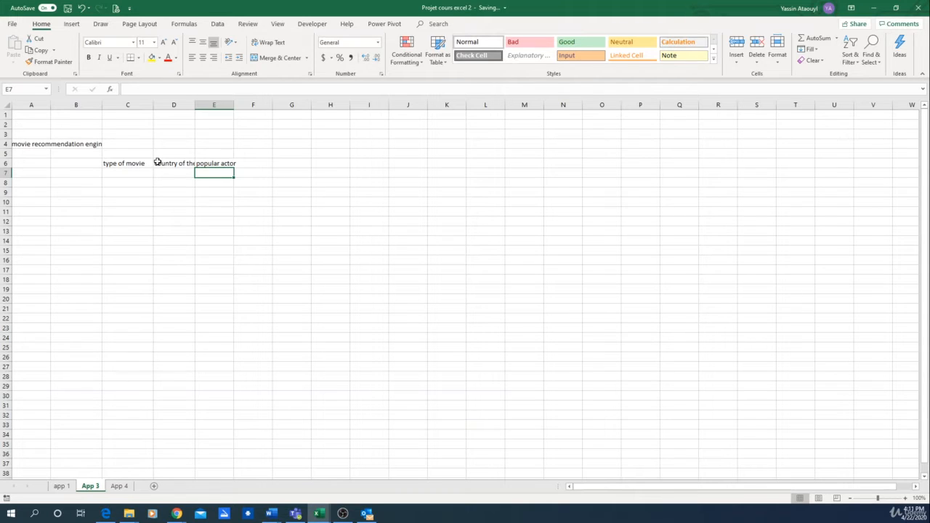
{"action": "key", "text": "Up"}
{"action": "key", "text": "Right"}
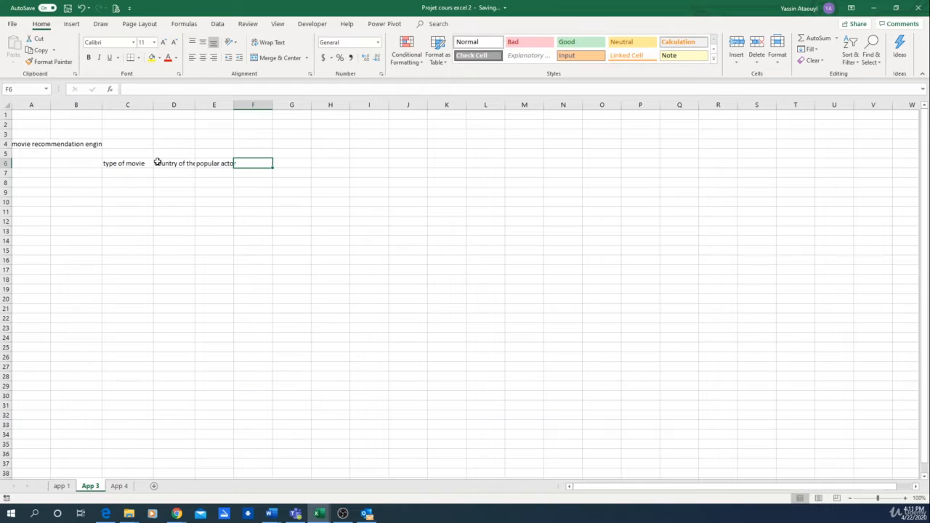
{"action": "type", "text": "year of"}
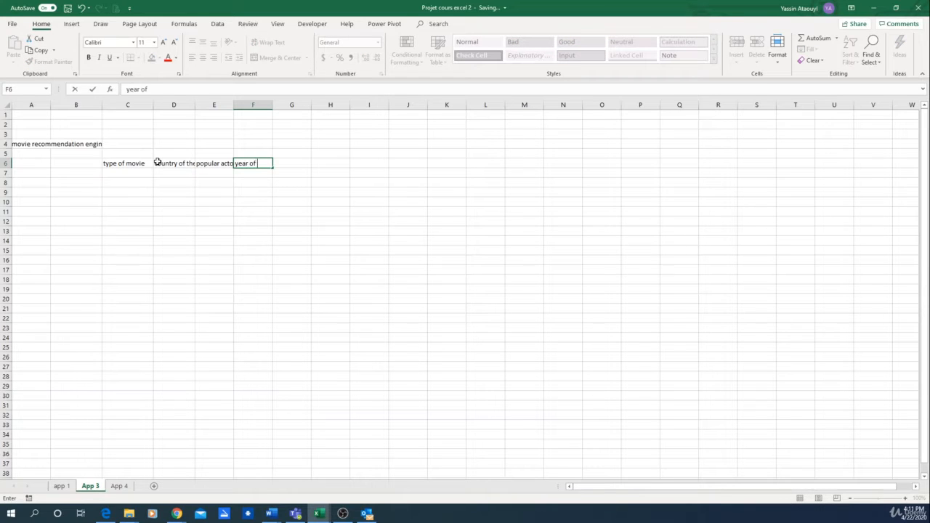
{"action": "type", "text": " the movie"}
{"action": "key", "text": "Return"}
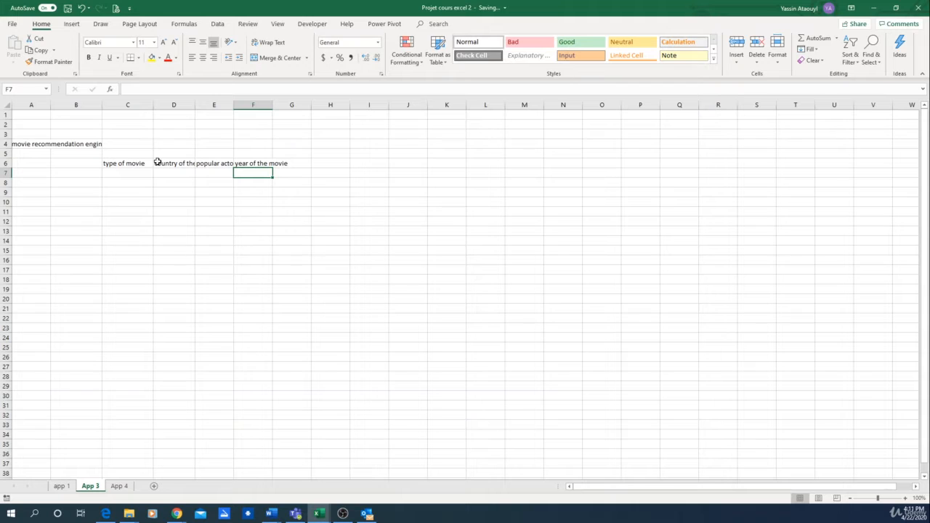
{"action": "key", "text": "Left"}
{"action": "key", "text": "Left"}
{"action": "key", "text": "Left"}
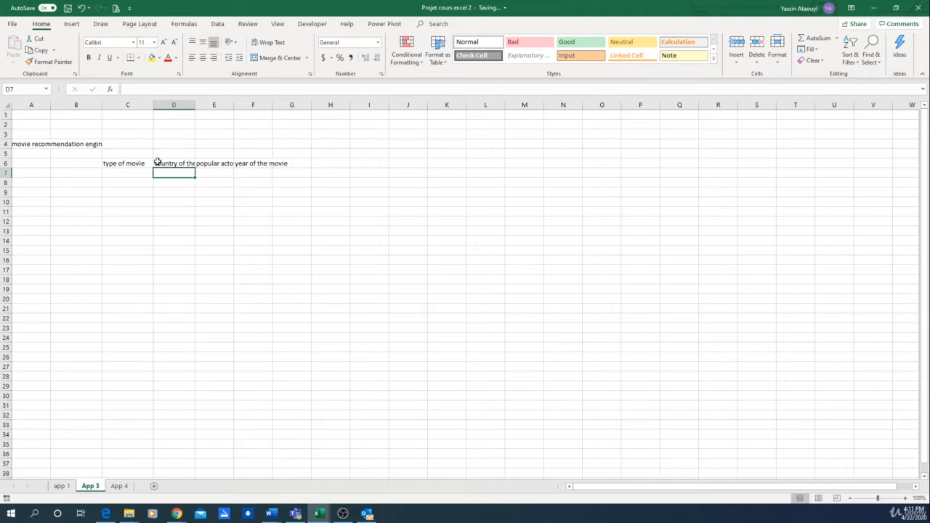
{"action": "key", "text": "Right"}
{"action": "key", "text": "Right"}
{"action": "key", "text": "Right"}
{"action": "key", "text": "Right"}
{"action": "key", "text": "Right"}
{"action": "key", "text": "Right"}
{"action": "key", "text": "Right"}
{"action": "key", "text": "Right"}
{"action": "key", "text": "Right"}
{"action": "key", "text": "Right"}
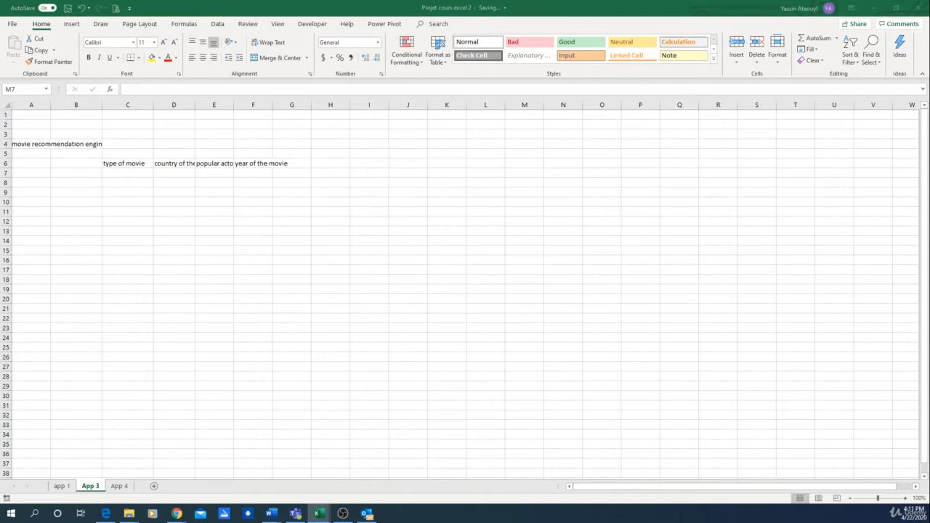
Paste the copied numbered list of movie types (action, comedy, horror, Drama, Thriller) starting at K6.
{"action": "left_click", "coordinate": [457, 162]}
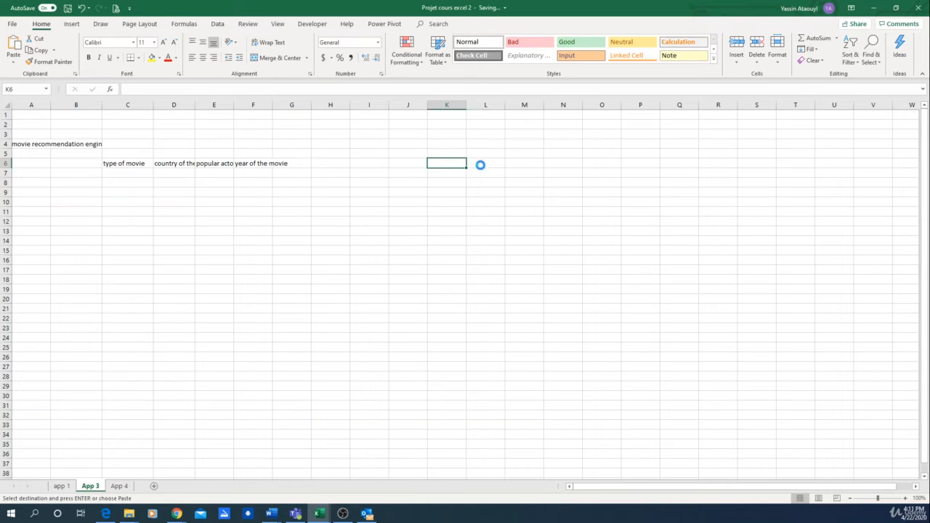
{"action": "type", "text": "1\taction 2\tcomedy 3\thorror 4\tDrama 5\tThriller"}
{"action": "left_click", "coordinate": [537, 269]}
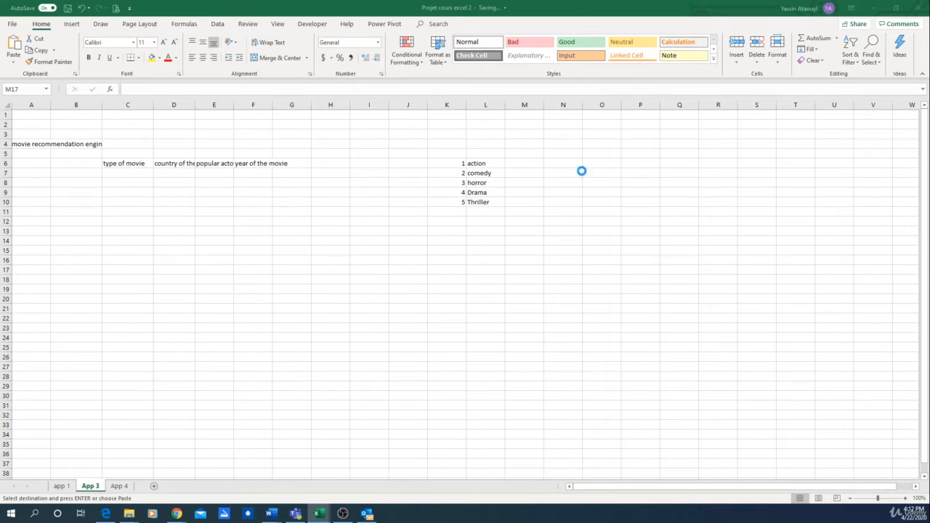
Paste the copied "Country of the movie" list (America, Europe, Asia, Africa) starting at M5.
{"action": "left_click", "coordinate": [543, 153]}
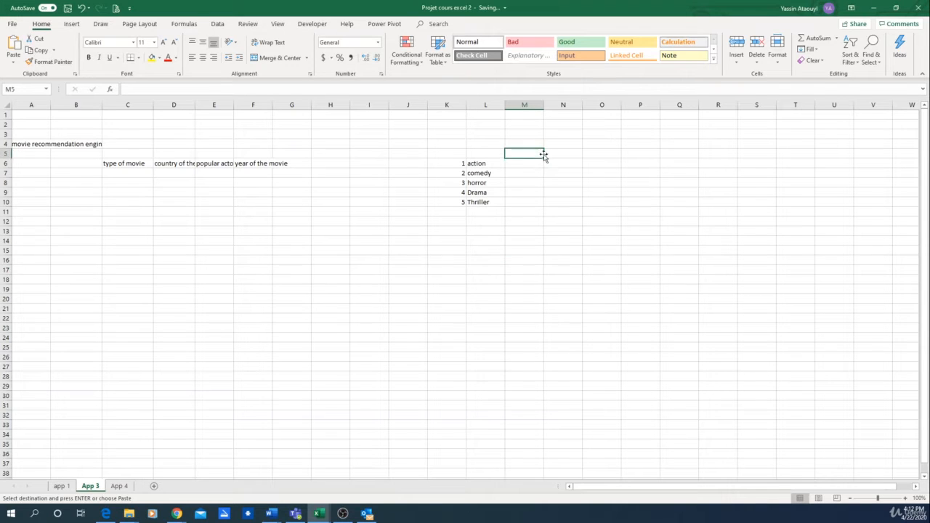
{"action": "type", "text": "Country of the movie 1\tAmerica 2\tEurope 3\tAsia 4\tAfrica"}
{"action": "left_click", "coordinate": [588, 242]}
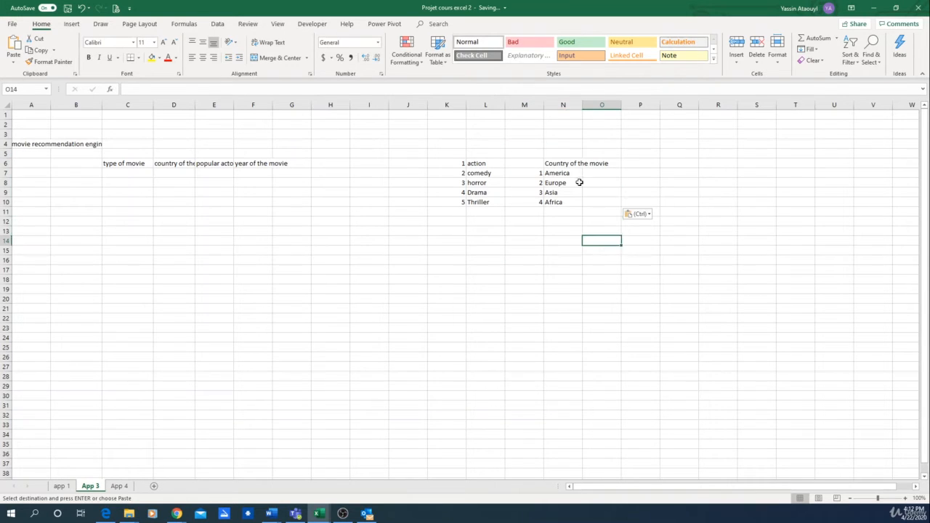
Merge and center cells K5:L5 above the genre list and enter the heading "movie type".
{"action": "left_click_drag", "start_coordinate": [456, 154], "coordinate": [486, 154]}
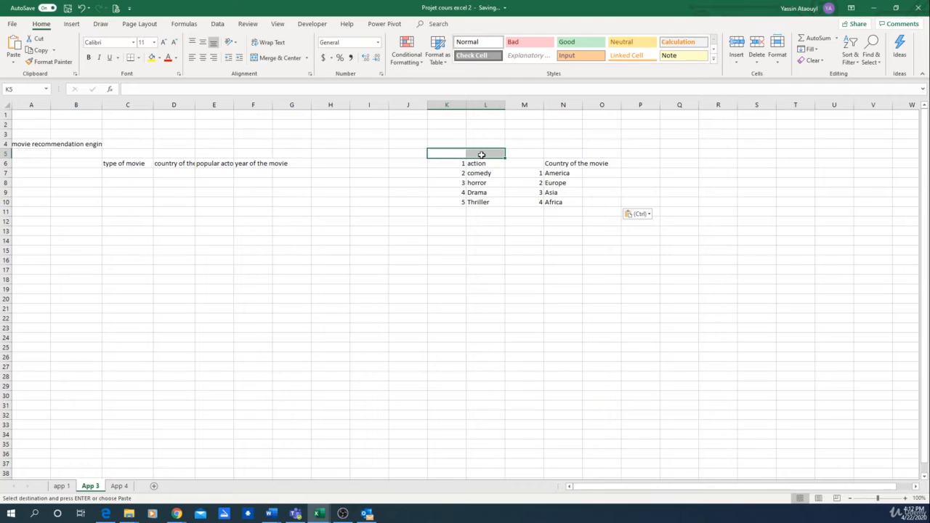
{"action": "left_click", "coordinate": [271, 57]}
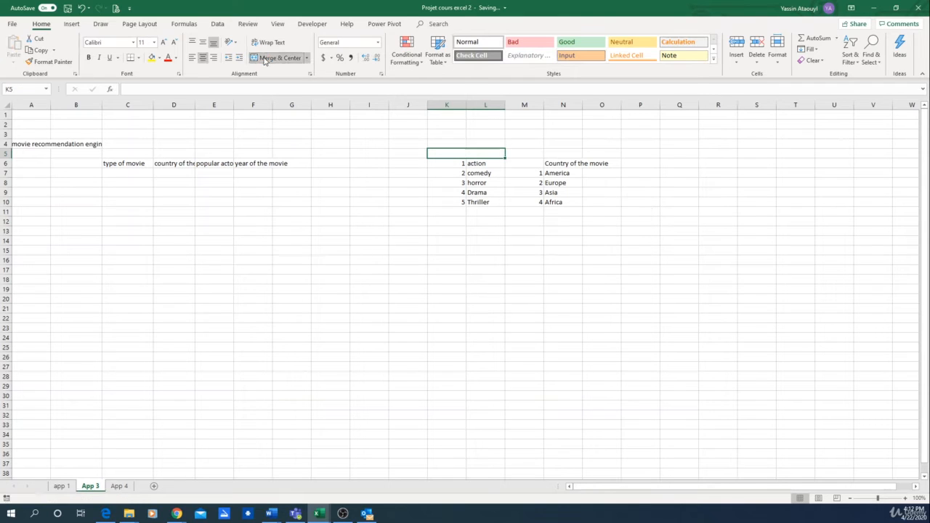
{"action": "type", "text": "movie type"}
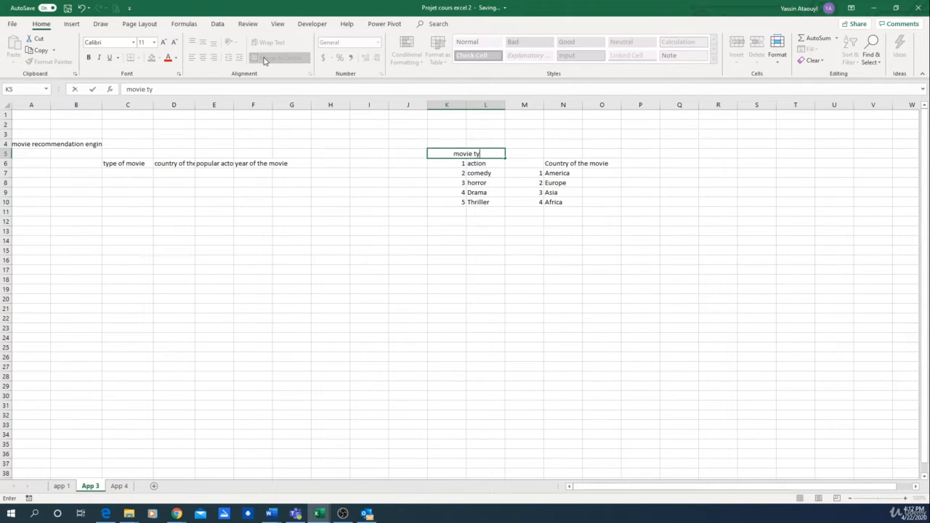
{"action": "key", "text": "Return"}
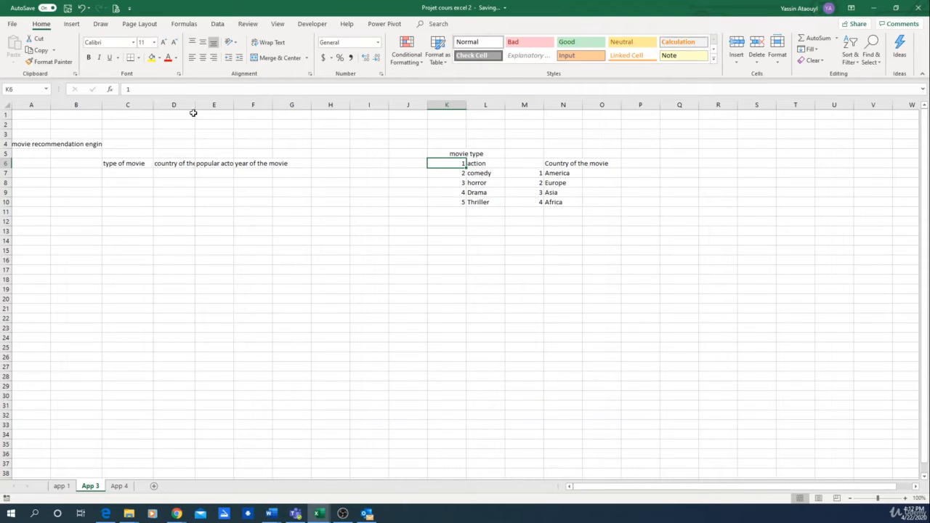
{"action": "left_click", "coordinate": [84, 175]}
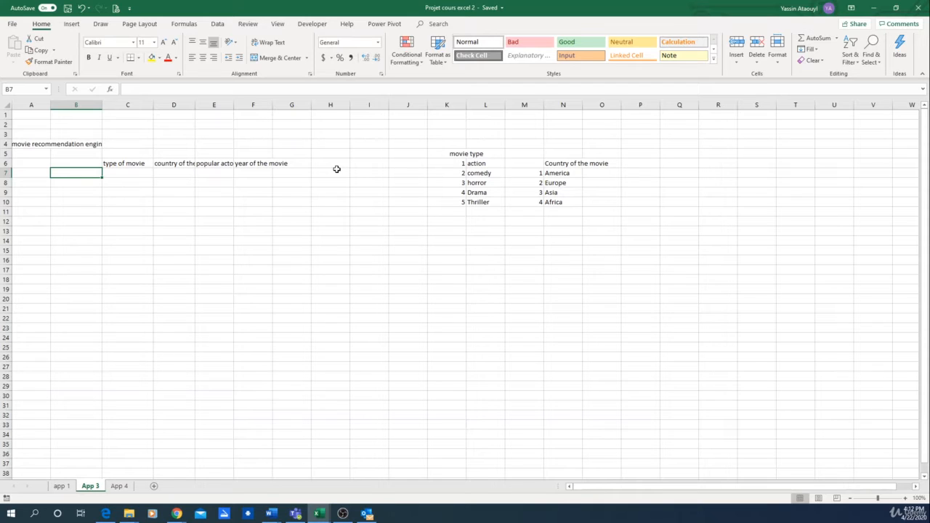
{"action": "key", "text": "Right"}
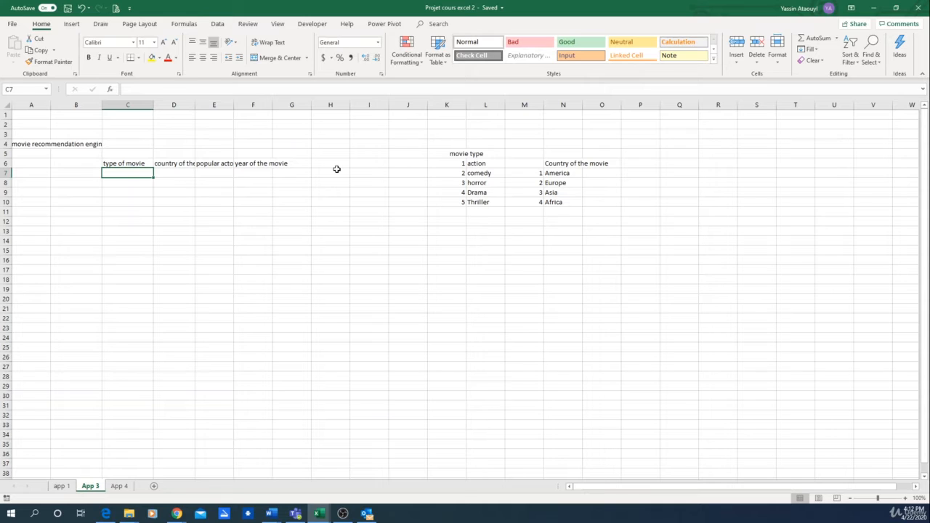
{"action": "key", "text": "Left"}
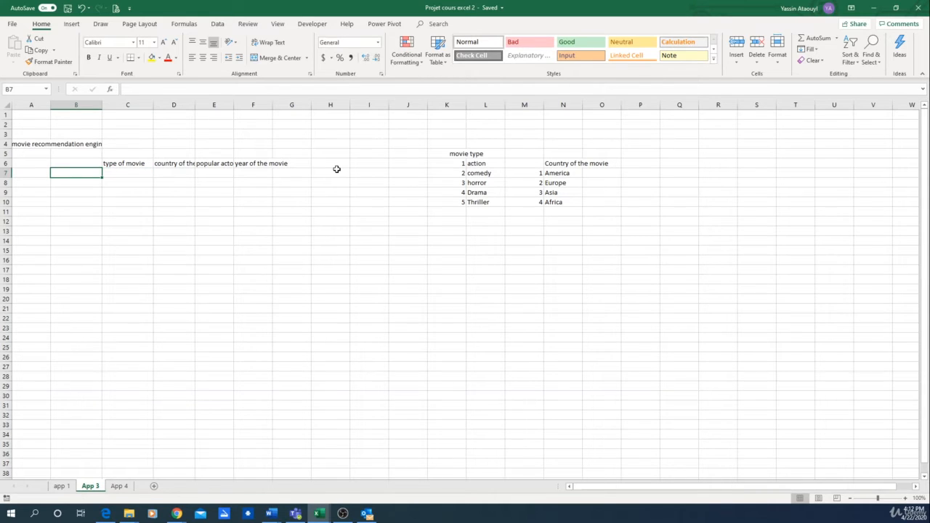
Enter =RANDBETWEEN(1,5) in B7 and recalculate the sheet to test the random number.
{"action": "type", "text": "=rand"}
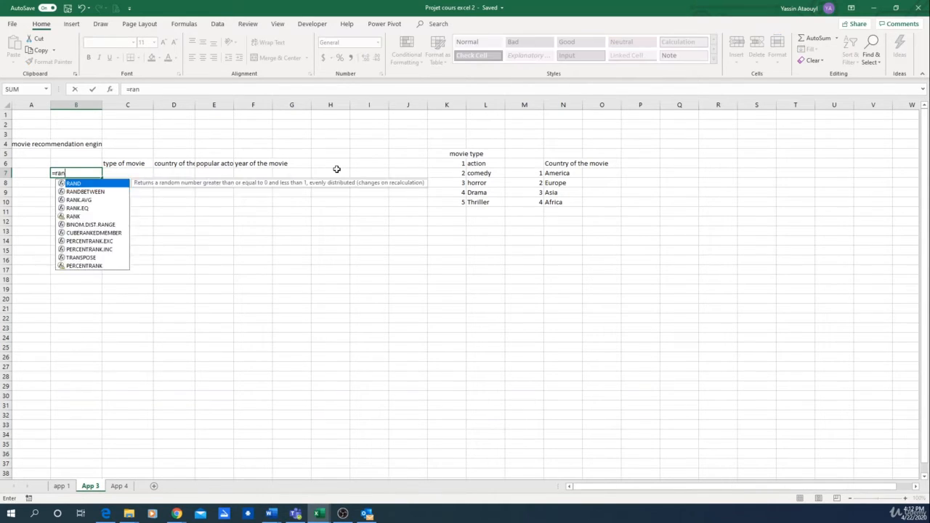
{"action": "double_click", "coordinate": [90, 191]}
{"action": "type", "text": "1"}
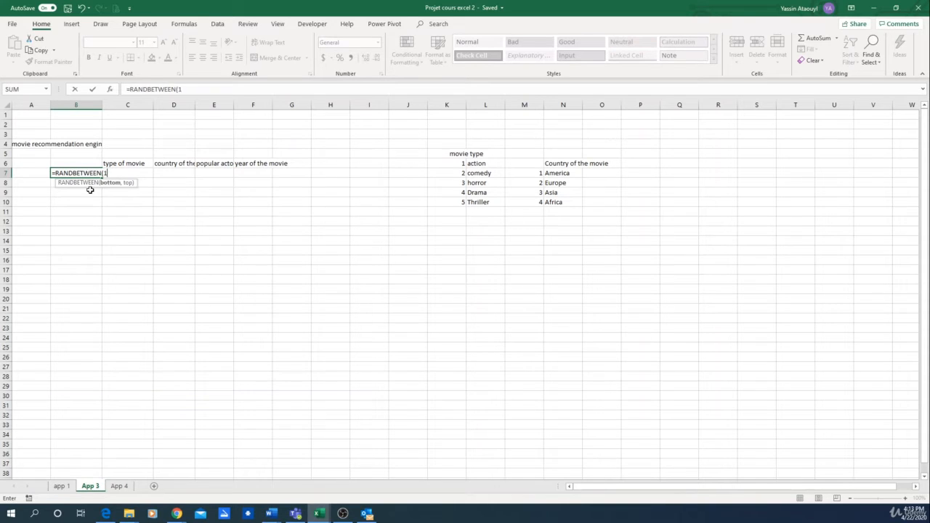
{"action": "type", "text": ",5)"}
{"action": "key", "text": "ctrl+Return"}
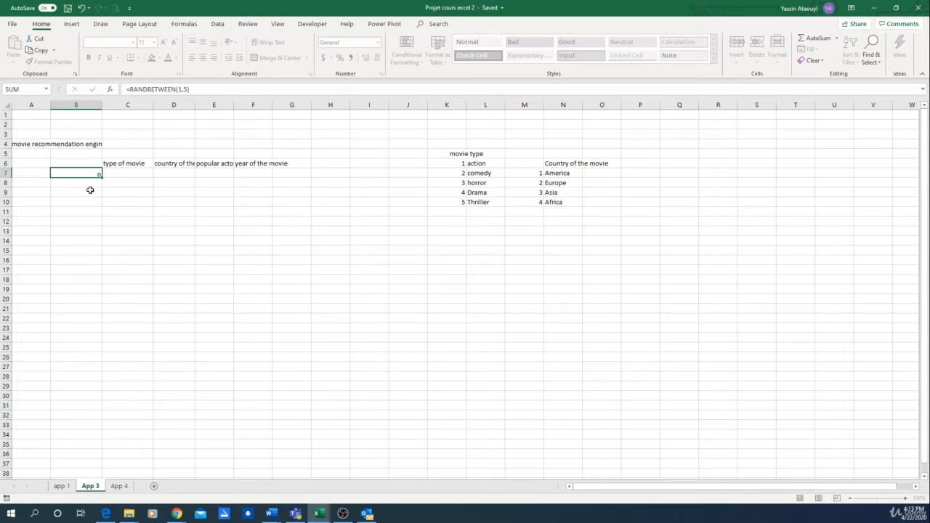
{"action": "key", "text": "Down"}
{"action": "key", "text": "F9"}
{"action": "key", "text": "F9"}
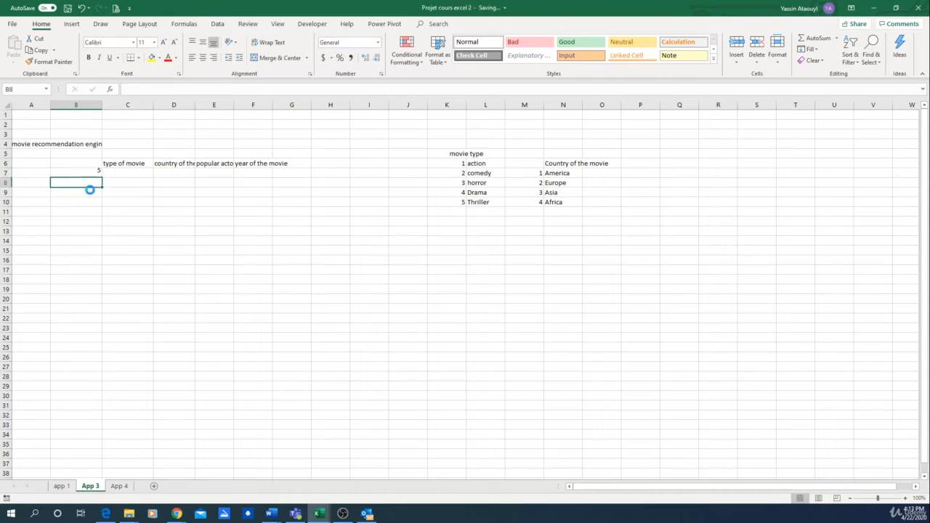
Enter a VLOOKUP in C7 that finds B7 in the movie type list K6:L10 and returns column 2.
{"action": "key", "text": "Up"}
{"action": "key", "text": "Right"}
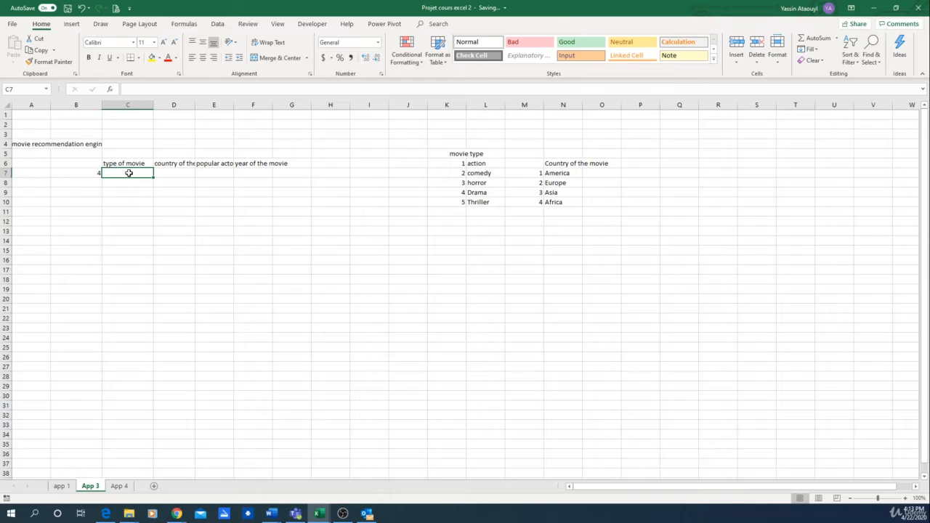
{"action": "type", "text": "=vlo"}
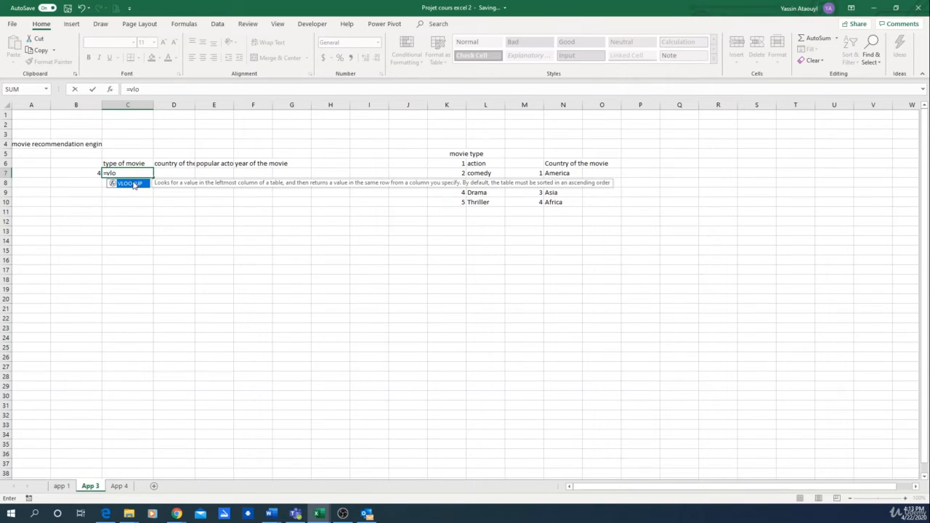
{"action": "double_click", "coordinate": [130, 184]}
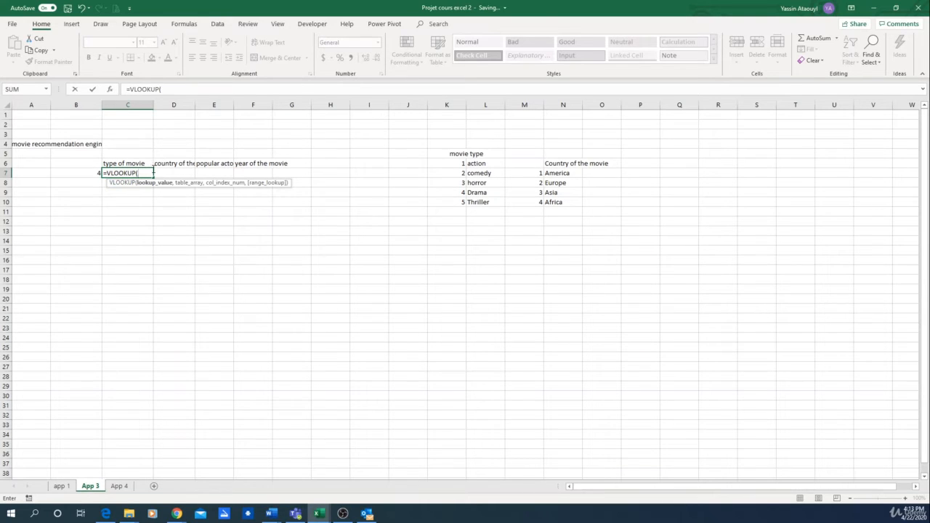
{"action": "left_click", "coordinate": [91, 173]}
{"action": "type", "text": ","}
{"action": "left_click_drag", "start_coordinate": [446, 166], "coordinate": [480, 202]}
{"action": "type", "text": ","}
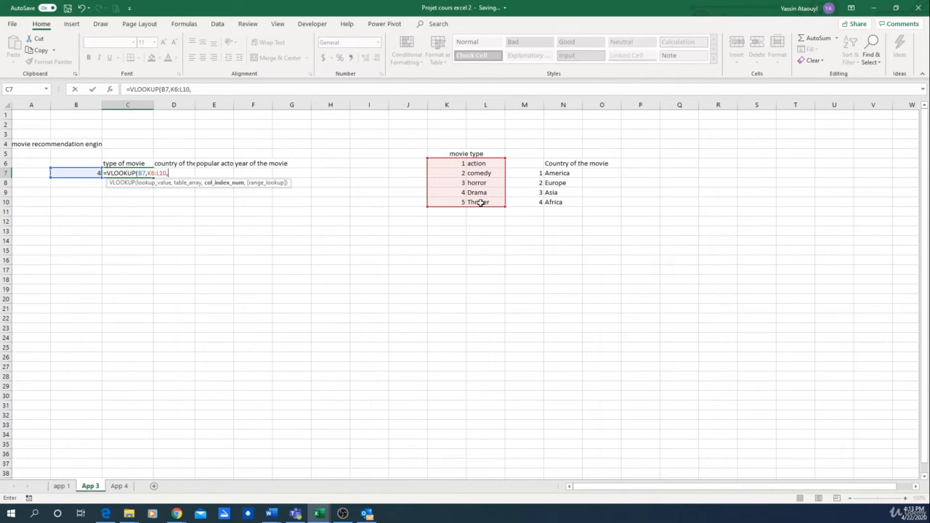
{"action": "type", "text": "2"}
{"action": "key", "text": "Return"}
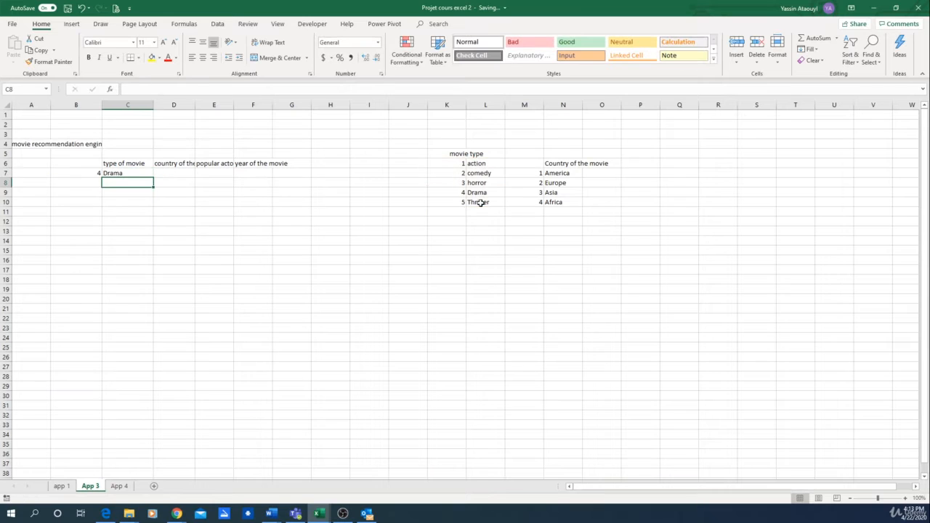
Check the formula in C7 and recalculate the sheet several times to test the random movie type.
{"action": "left_click", "coordinate": [116, 173]}
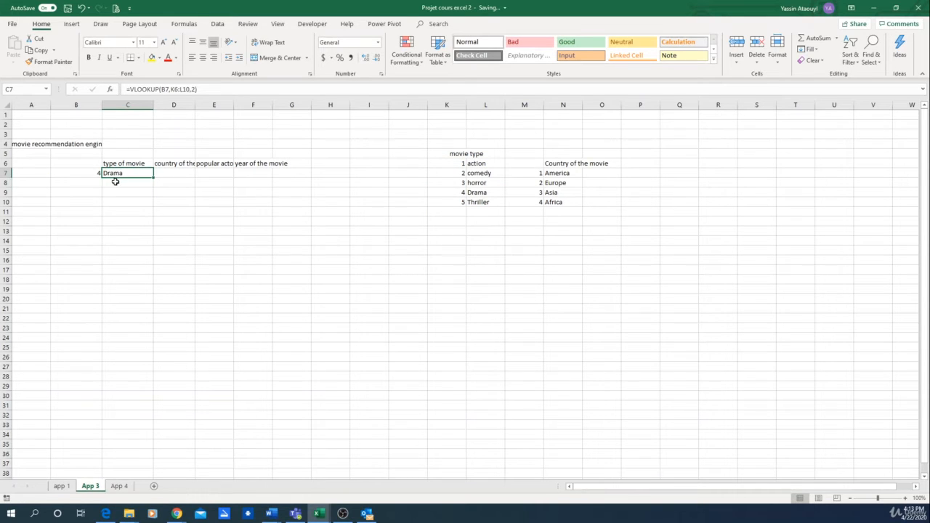
{"action": "left_click", "coordinate": [116, 182]}
{"action": "key", "text": "F9"}
{"action": "key", "text": "F9"}
{"action": "key", "text": "F9"}
{"action": "key", "text": "F9"}
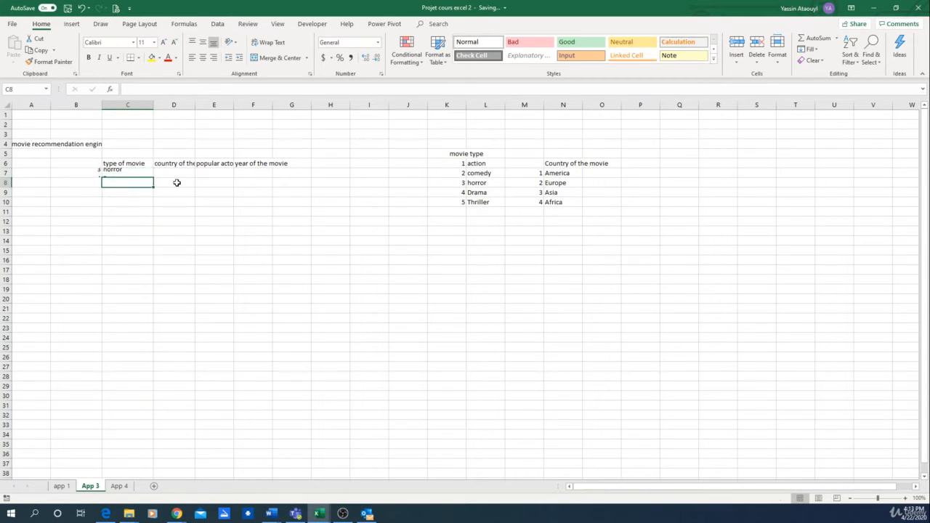
Insert an empty column before "country of the movie" and widen the country column to fit its header.
{"action": "left_click", "coordinate": [174, 105]}
{"action": "right_click", "coordinate": [178, 106]}
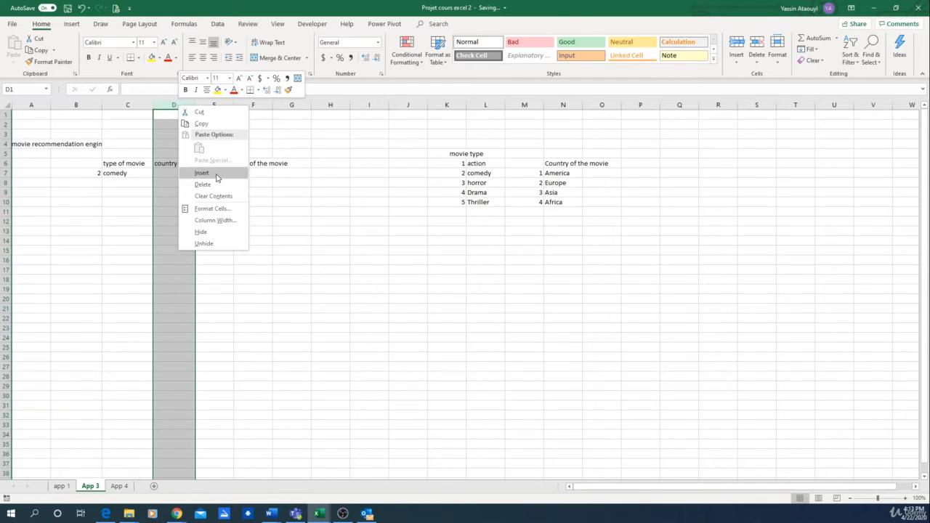
{"action": "left_click", "coordinate": [217, 173]}
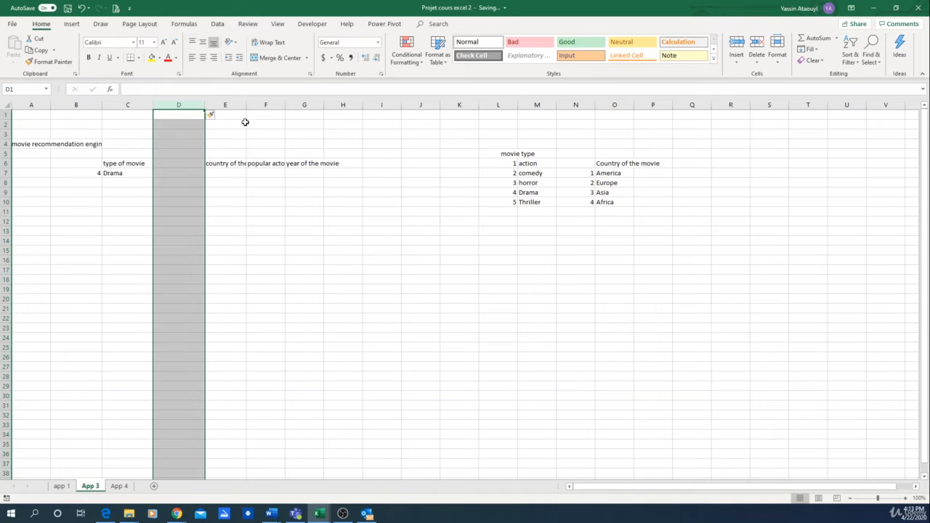
{"action": "left_click_drag", "start_coordinate": [246, 106], "coordinate": [275, 107]}
{"action": "left_click", "coordinate": [289, 210]}
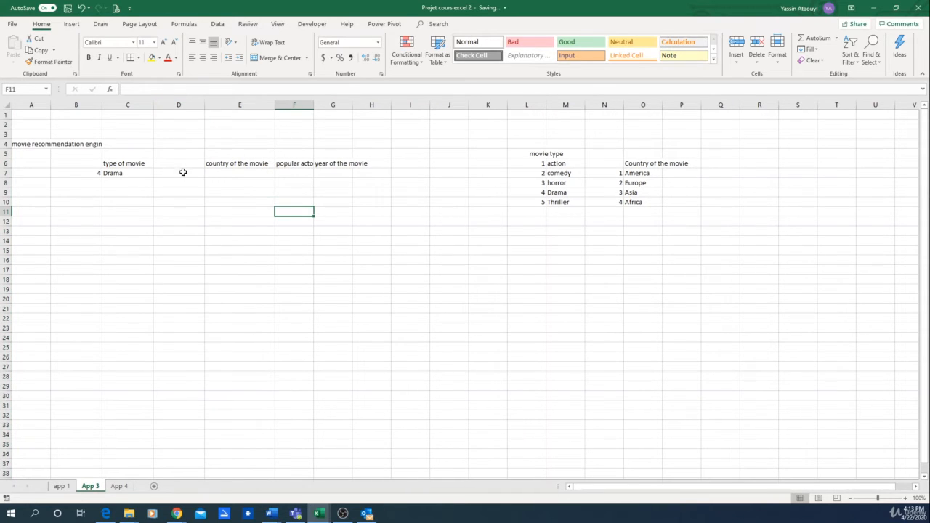
Copy the random-number formula from B7 to D7 and change it to =RANDBETWEEN(1,4).
{"action": "left_click", "coordinate": [93, 175]}
{"action": "key", "text": "ctrl+c"}
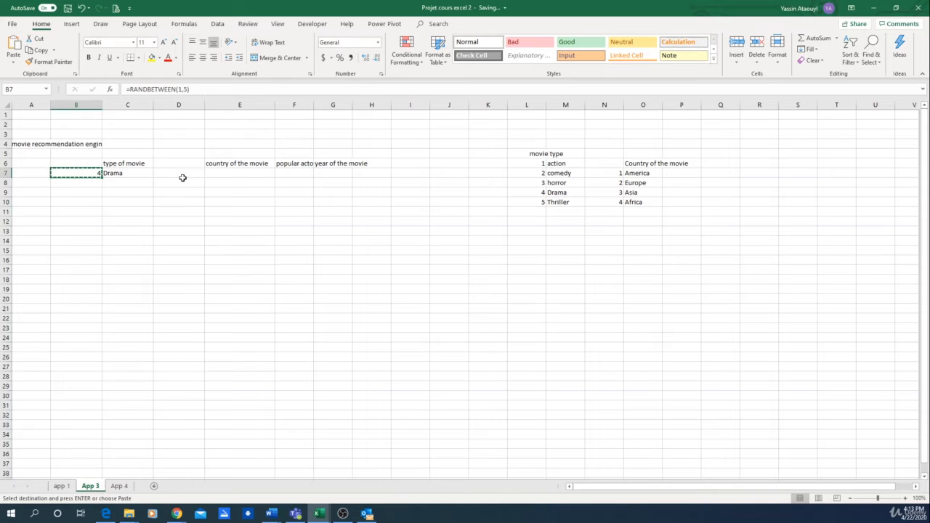
{"action": "left_click", "coordinate": [179, 172]}
{"action": "key", "text": "ctrl+v"}
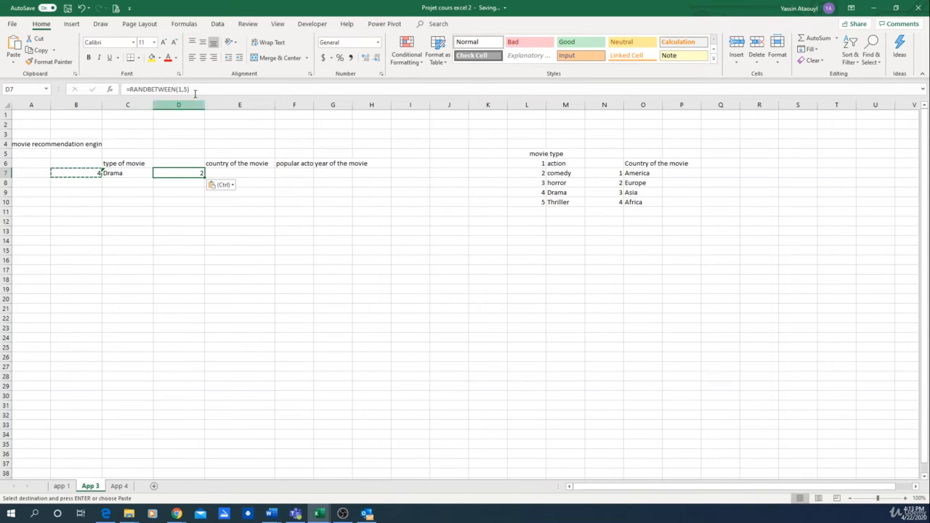
{"action": "left_click", "coordinate": [179, 88]}
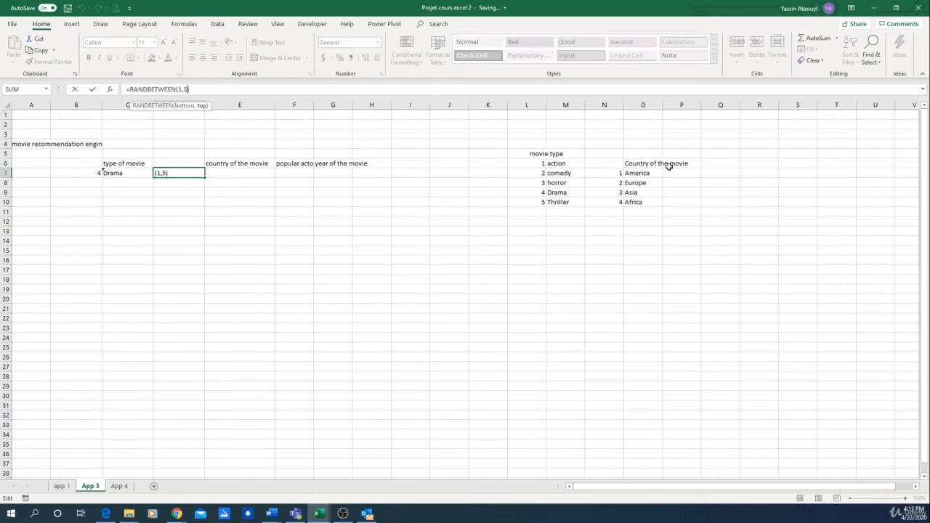
{"action": "key", "text": "BackSpace"}
{"action": "type", "text": "4"}
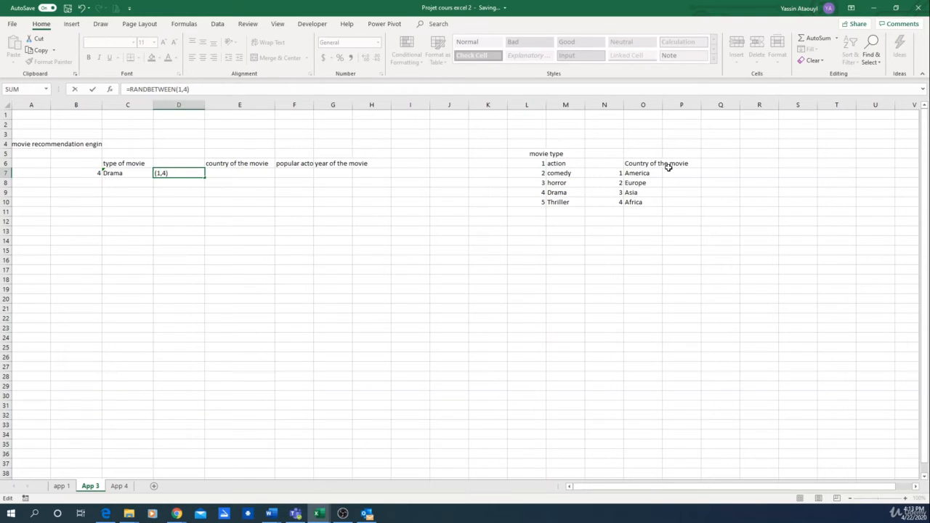
{"action": "key", "text": "Return"}
{"action": "key", "text": "Up"}
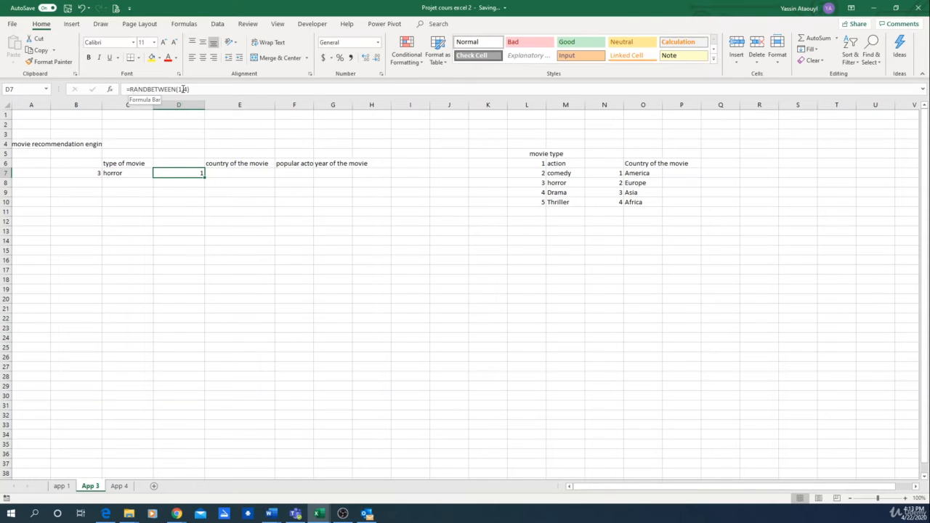
Enter =VLOOKUP(D7,N7:O10,2) in E7 to return the country of the movie.
{"action": "left_click", "coordinate": [242, 174]}
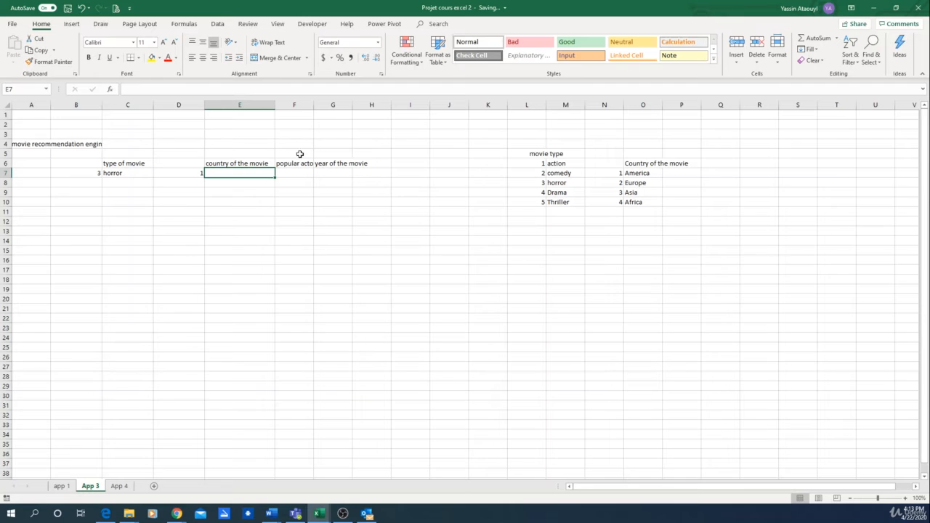
{"action": "type", "text": "="}
{"action": "type", "text": "vl"}
{"action": "type", "text": "=v"}
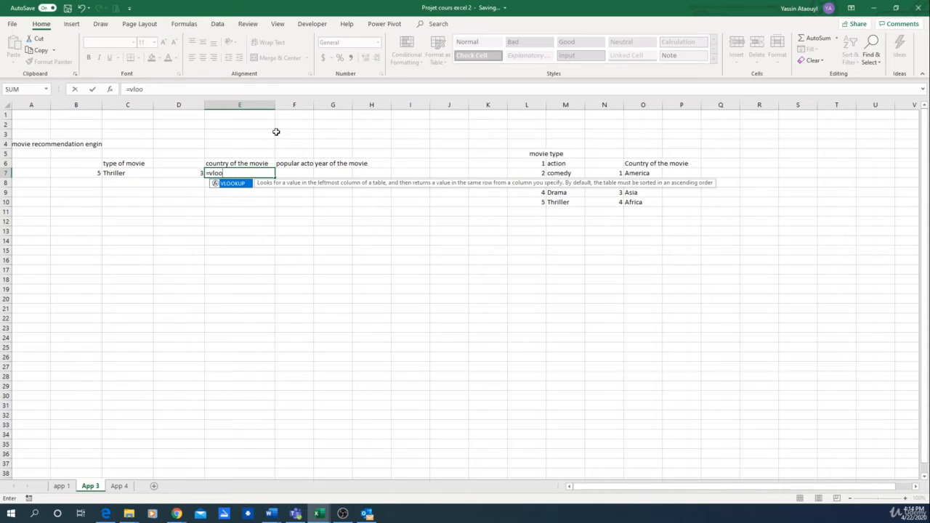
{"action": "double_click", "coordinate": [233, 183]}
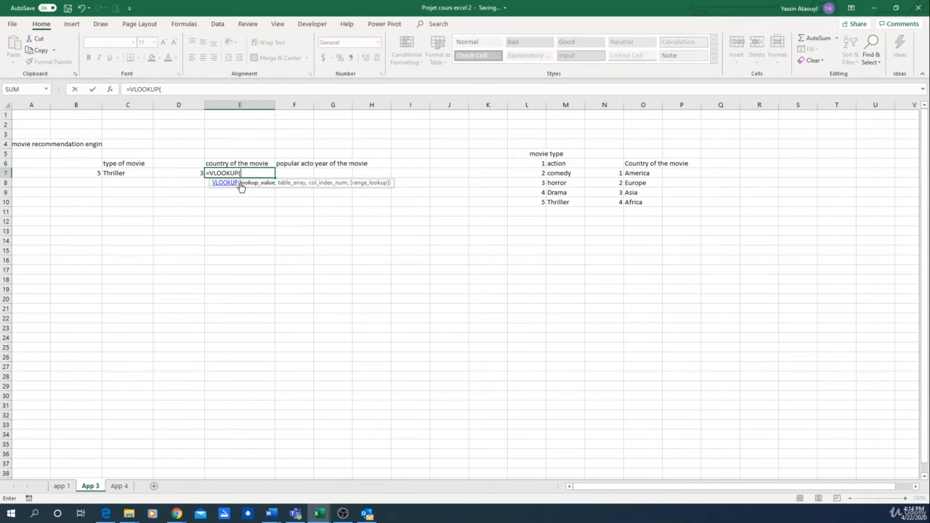
{"action": "left_click", "coordinate": [194, 172]}
{"action": "type", "text": ","}
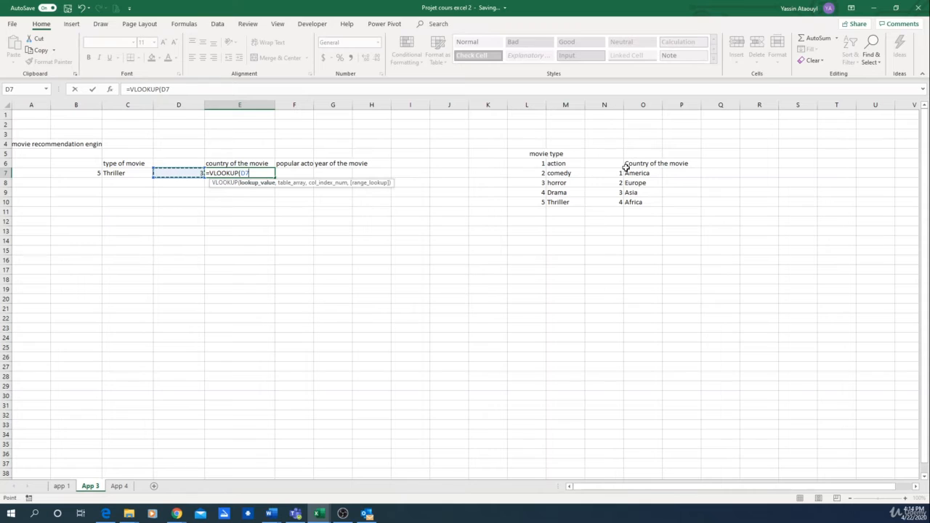
{"action": "left_click_drag", "start_coordinate": [607, 172], "coordinate": [647, 202]}
{"action": "type", "text": ","}
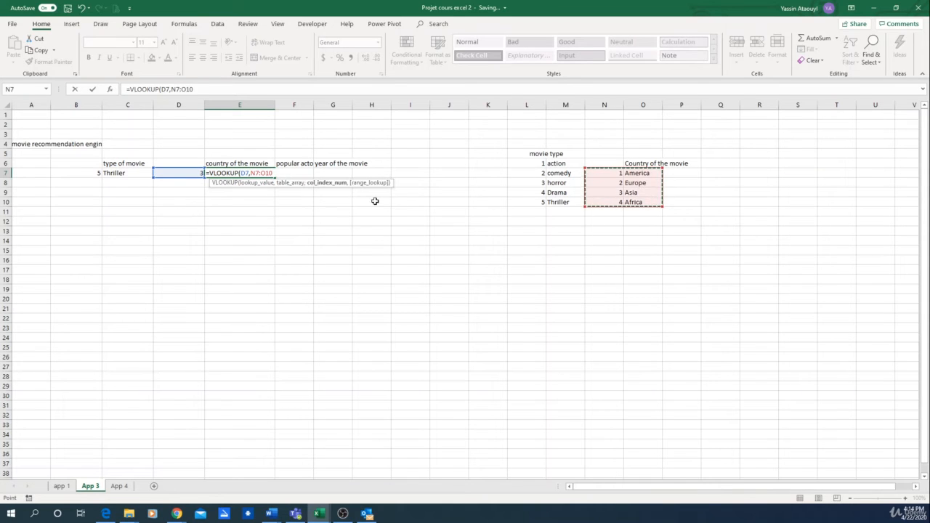
{"action": "type", "text": "2)"}
{"action": "key", "text": "Return"}
Recalculate the sheet repeatedly to test the random movie type and country together.
{"action": "left_click", "coordinate": [227, 210]}
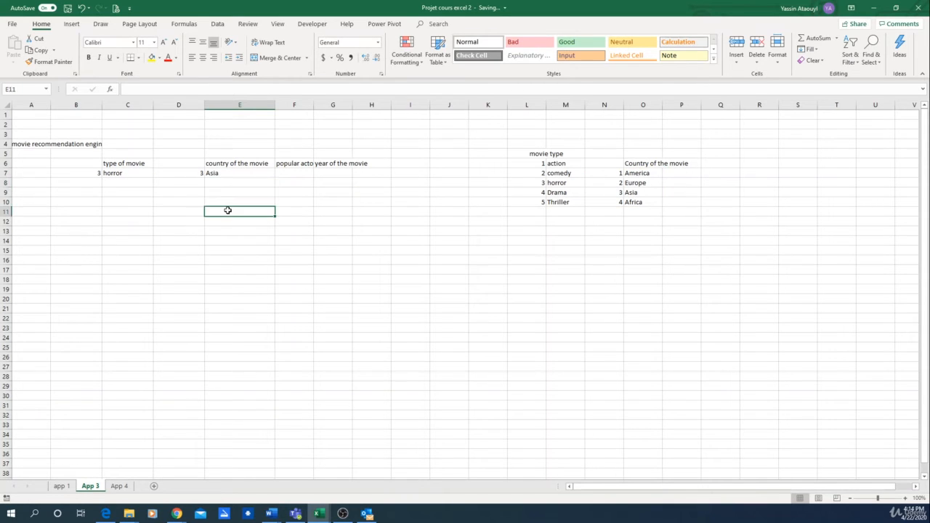
{"action": "key", "text": "F9"}
{"action": "key", "text": "F9"}
{"action": "key", "text": "F9"}
{"action": "key", "text": "F9"}
{"action": "key", "text": "F9"}
{"action": "key", "text": "F9"}
{"action": "key", "text": "F9"}
Widen the "popular actor" column to fit its header and insert an empty column before it.
{"action": "left_click_drag", "start_coordinate": [313, 104], "coordinate": [334, 104]}
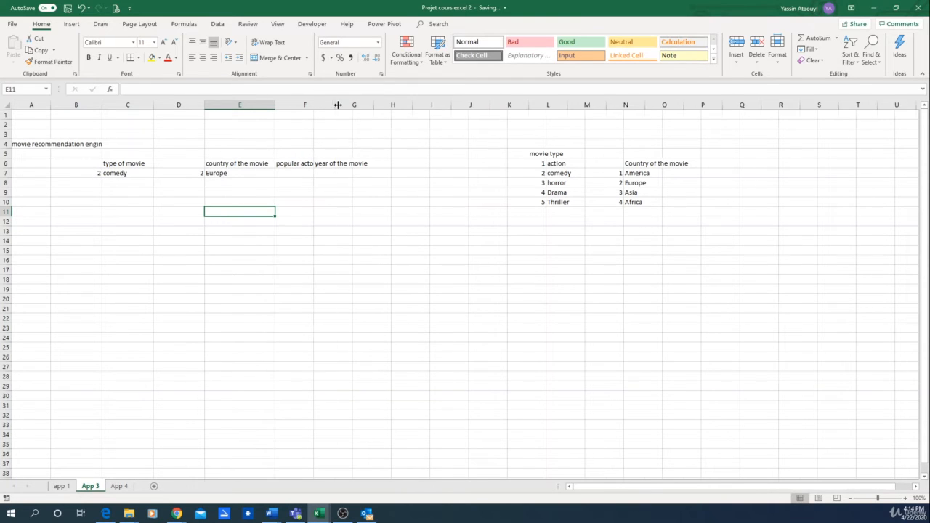
{"action": "left_click", "coordinate": [296, 104]}
{"action": "right_click", "coordinate": [296, 105]}
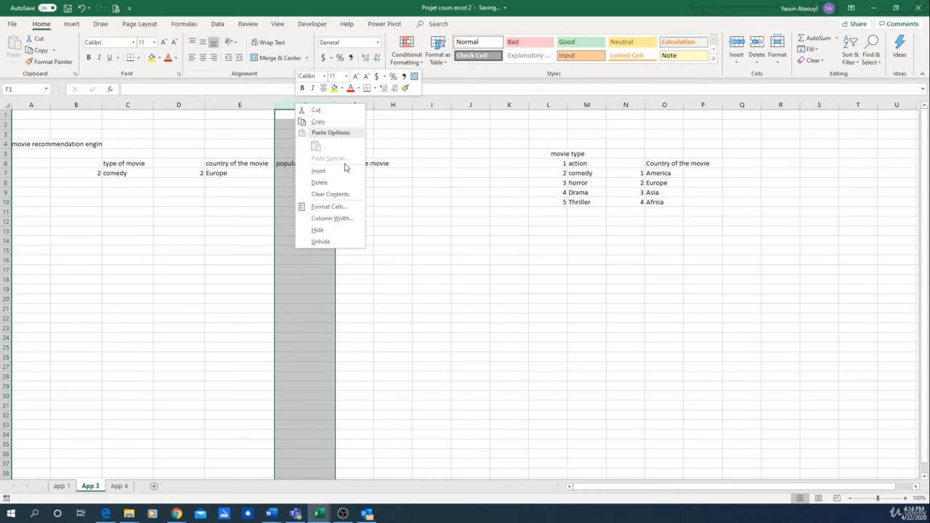
{"action": "left_click", "coordinate": [340, 172]}
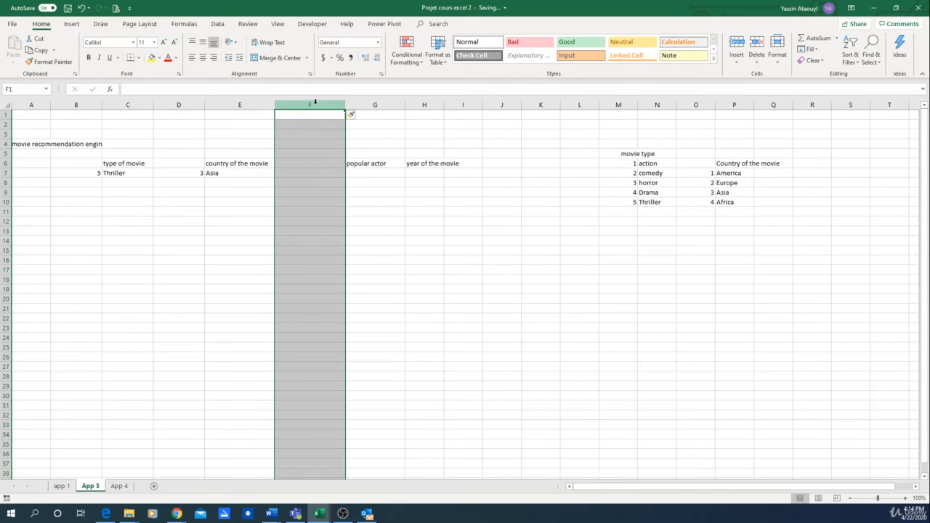
Copy the random-number formula from D7 into F7, beside the "popular actor" column.
{"action": "left_click", "coordinate": [312, 173]}
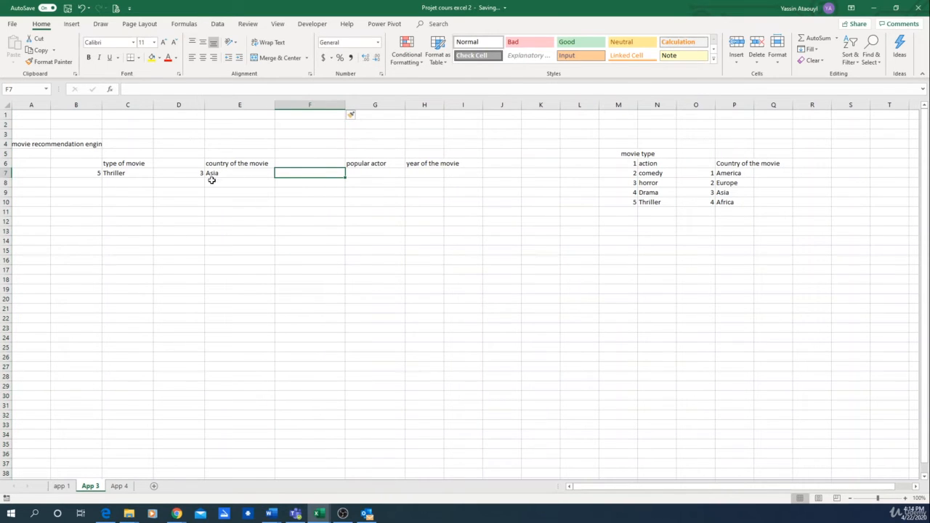
{"action": "left_click", "coordinate": [190, 173]}
{"action": "key", "text": "ctrl+c"}
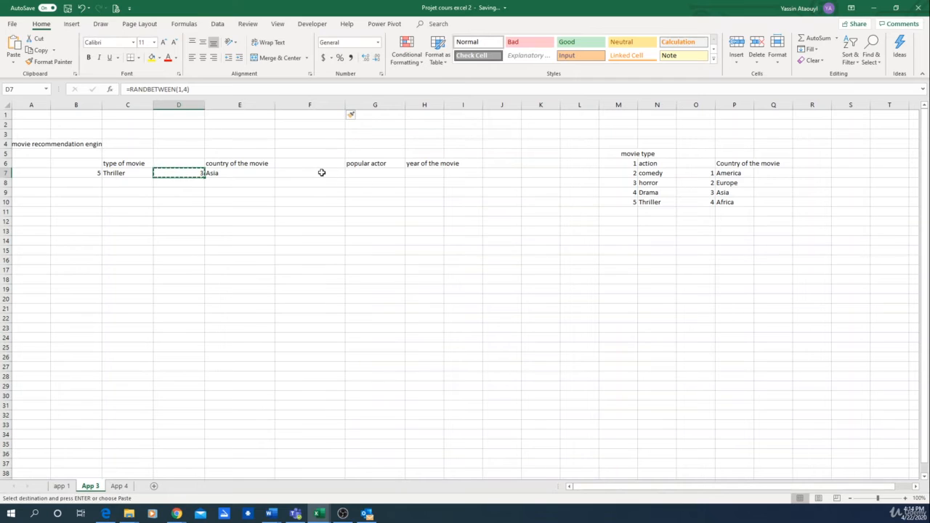
{"action": "left_click", "coordinate": [321, 173]}
{"action": "key", "text": "ctrl+v"}
{"action": "left_click", "coordinate": [195, 89]}
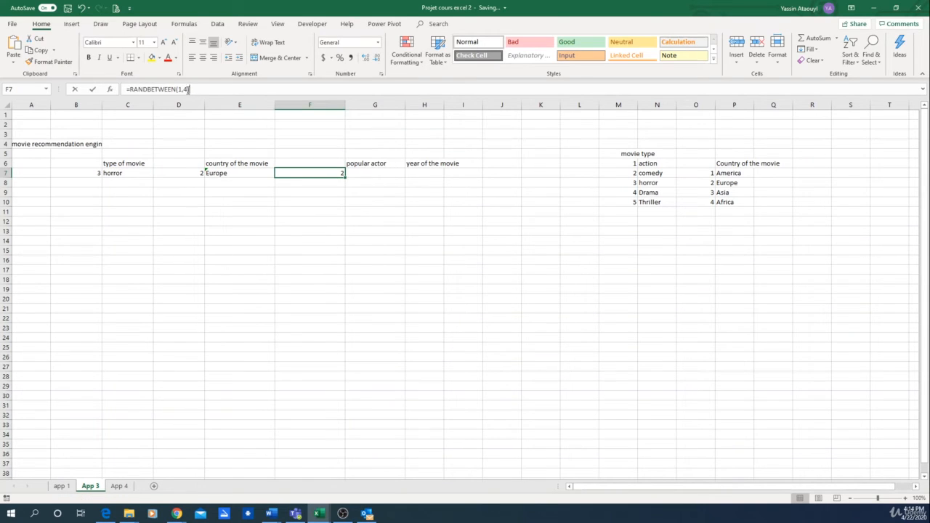
{"action": "key", "text": "Tab"}
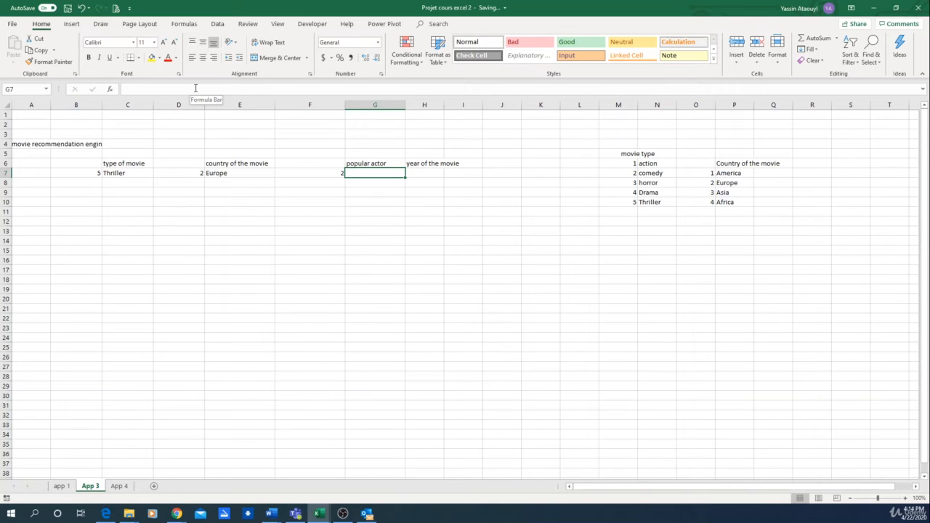
Enter =IF(F7=1,"yes","no") in G7 for the popular actor and recalculate the sheet to test it.
{"action": "type", "text": "=if"}
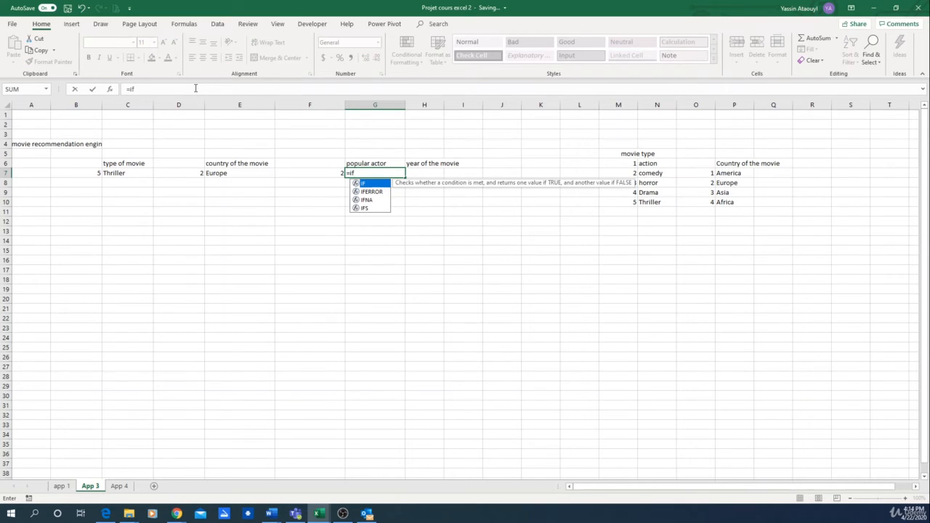
{"action": "type", "text": "("}
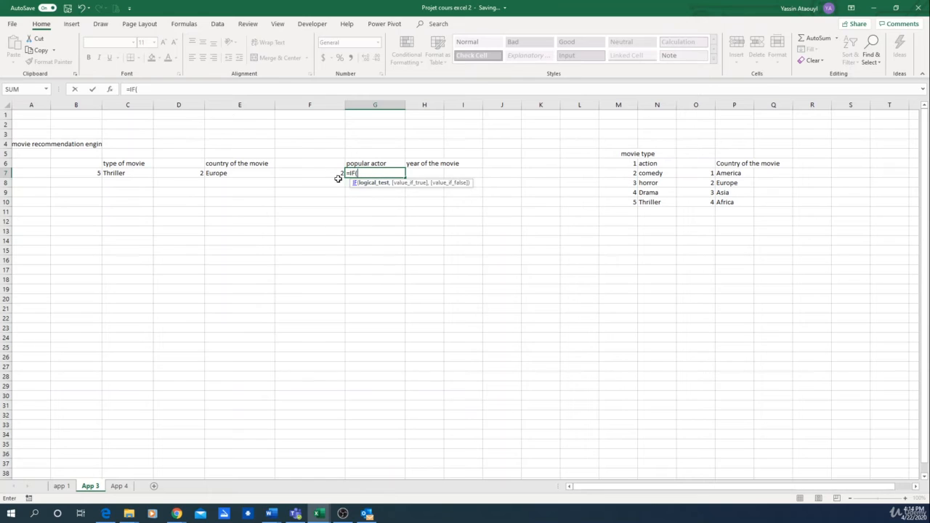
{"action": "left_click", "coordinate": [326, 174]}
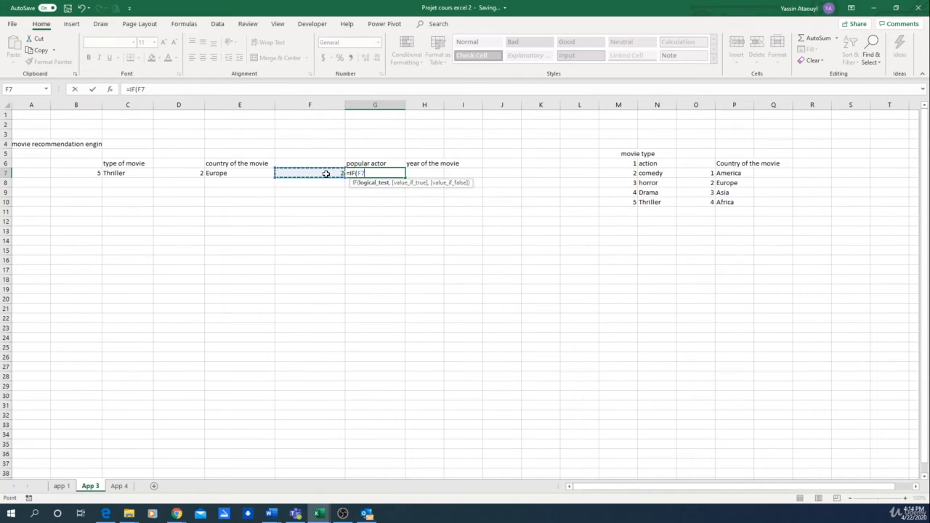
{"action": "type", "text": "=1,"}
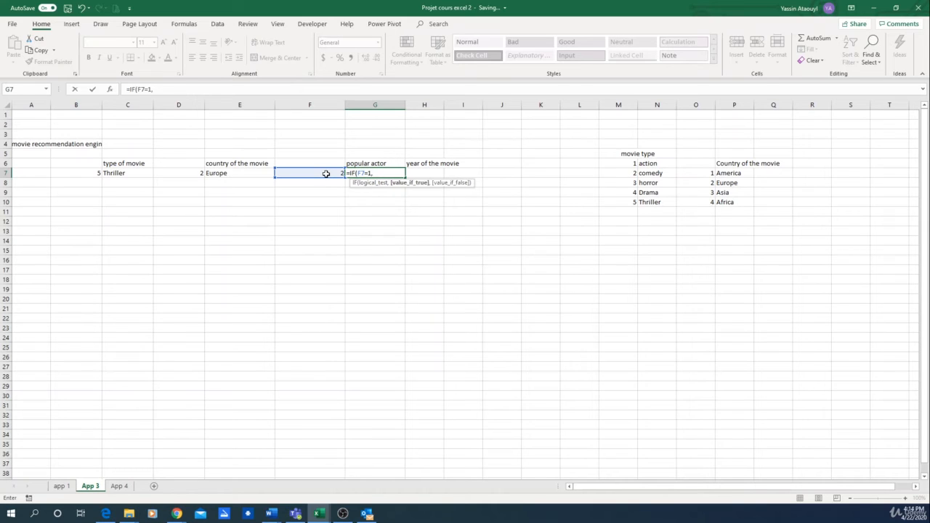
{"action": "type", "text": "\"yes\",\"no"}
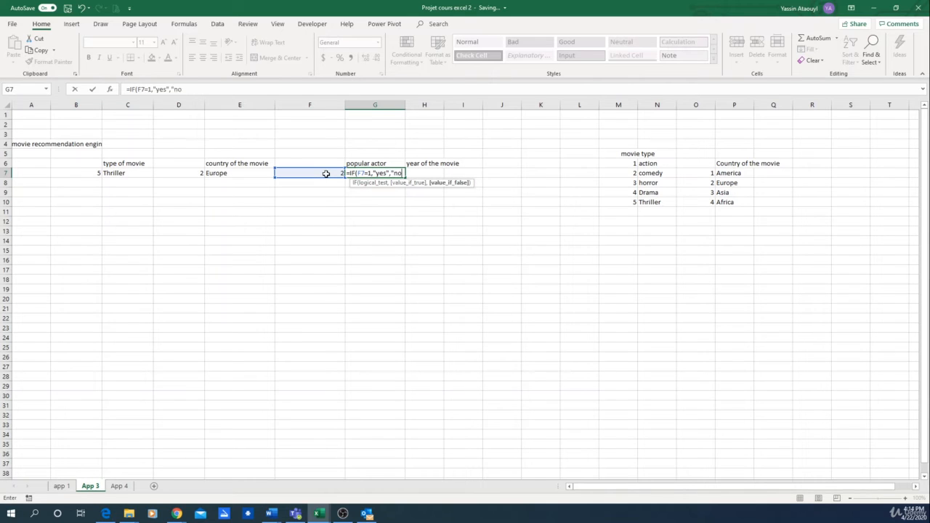
{"action": "type", "text": "\")"}
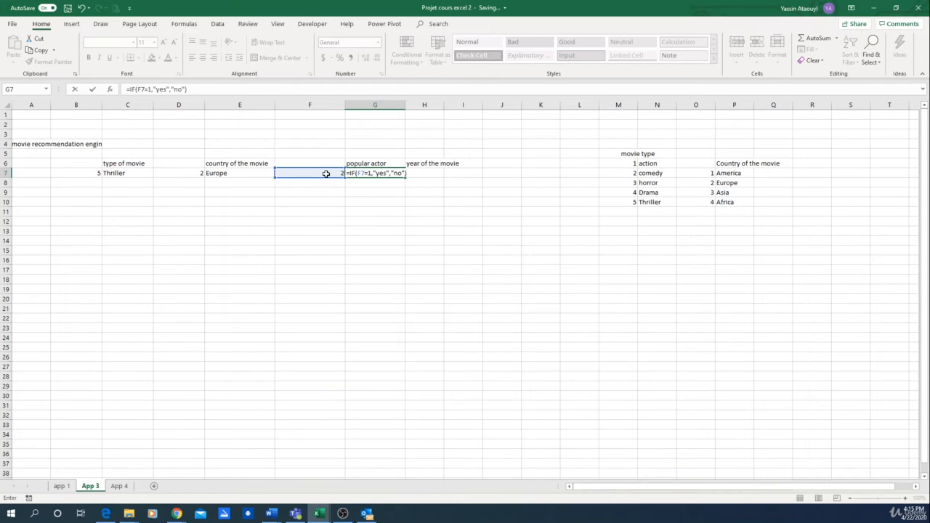
{"action": "key", "text": "Return"}
{"action": "key", "text": "Up"}
{"action": "key", "text": "Down"}
{"action": "key", "text": "F9"}
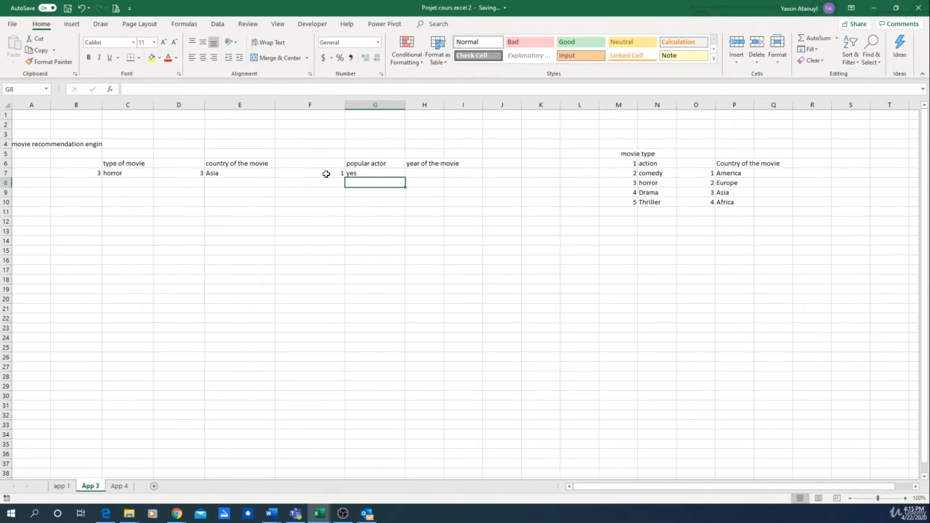
Enter =RANDBETWEEN(2000,2020) in H7 to generate the year of the movie.
{"action": "left_click", "coordinate": [410, 171]}
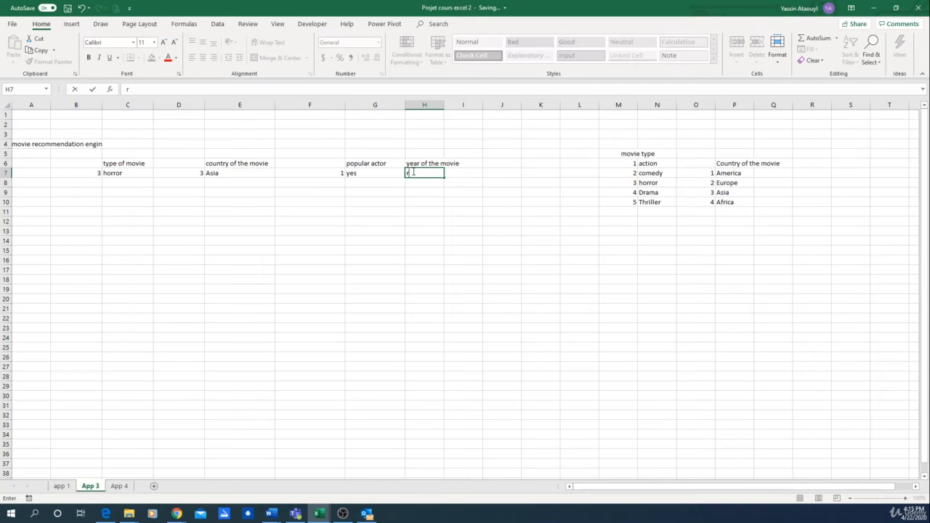
{"action": "type", "text": "=rand"}
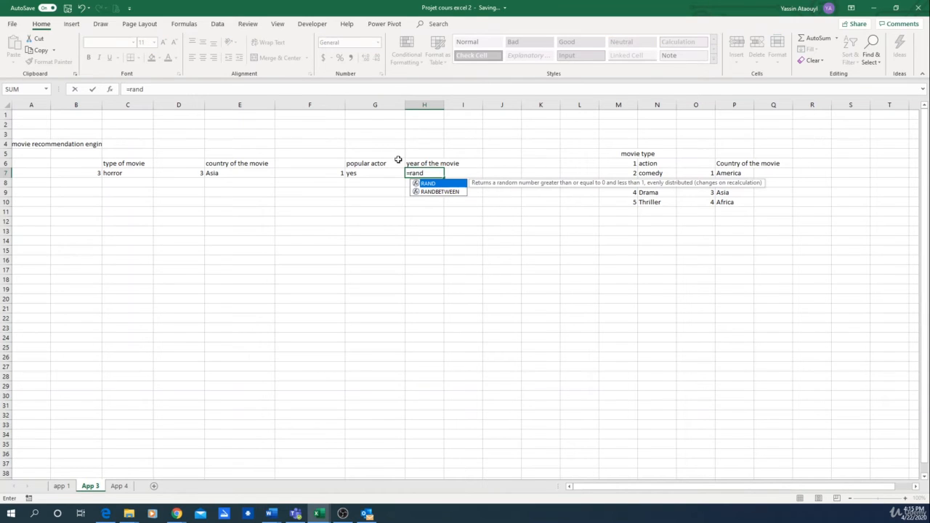
{"action": "double_click", "coordinate": [430, 191]}
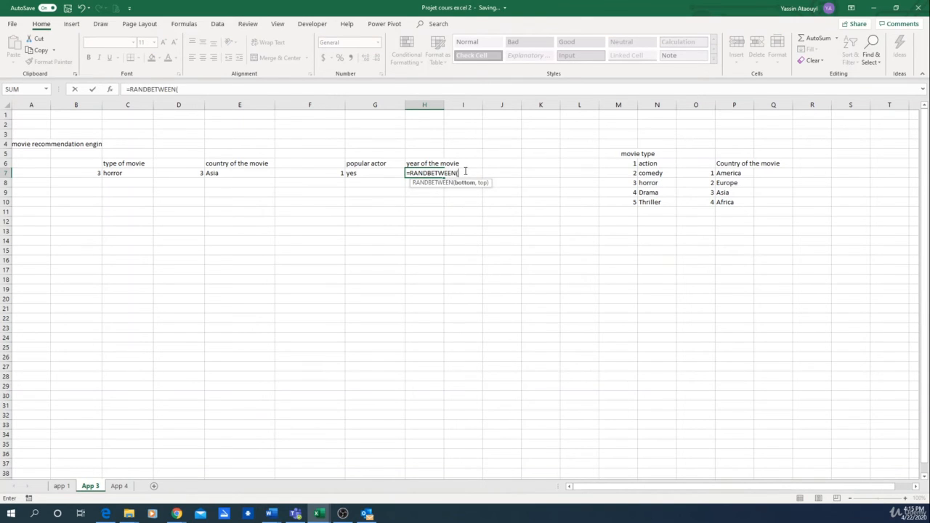
{"action": "type", "text": "2000,2020"}
{"action": "key", "text": "Return"}
Recalculate the sheet several times to test all four random movie criteria together.
{"action": "left_click", "coordinate": [260, 222]}
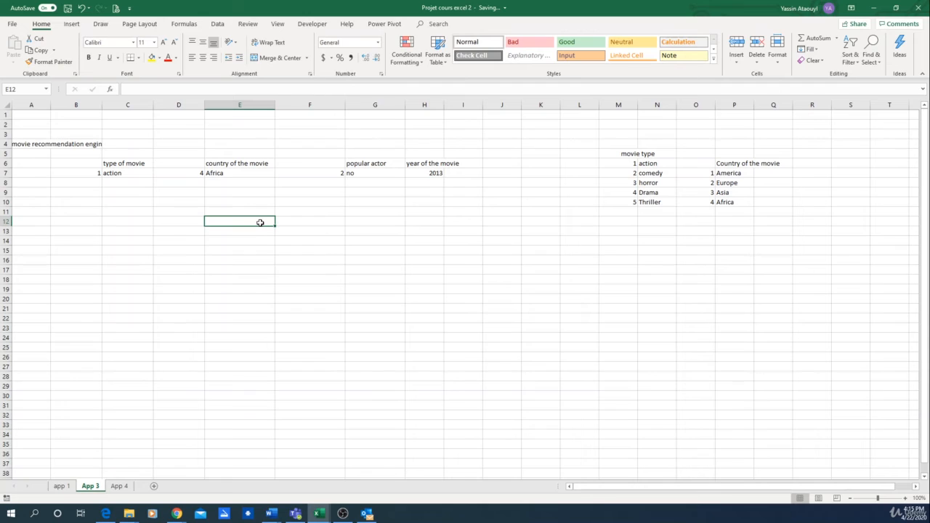
{"action": "key", "text": "F9"}
{"action": "key", "text": "F9"}
{"action": "key", "text": "F9"}
{"action": "key", "text": "F9"}
{"action": "key", "text": "F9"}
{"action": "key", "text": "F9"}
{"action": "key", "text": "F9"}
{"action": "key", "text": "F9"}
{"action": "key", "text": "F9"}
Hide helper columns D, B and F that hold the random numbers.
{"action": "left_click", "coordinate": [175, 106]}
{"action": "right_click", "coordinate": [173, 106]}
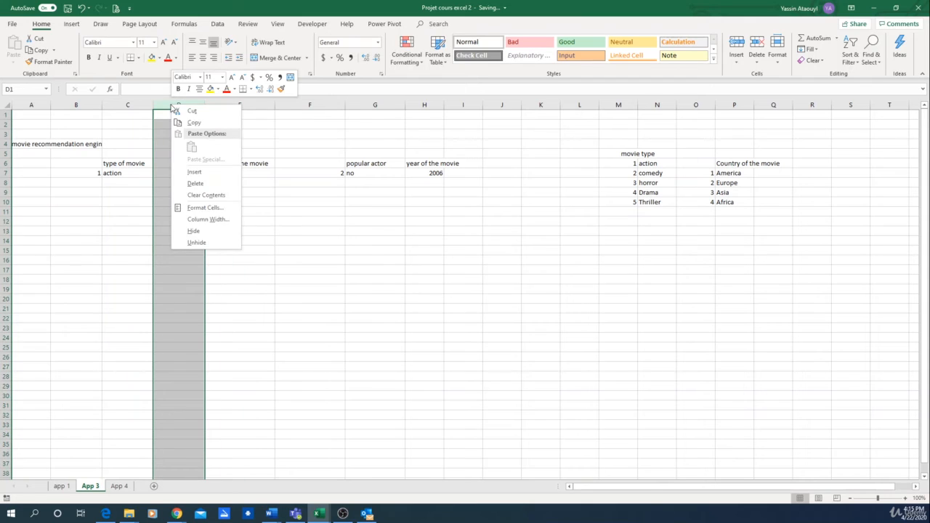
{"action": "left_click", "coordinate": [210, 232]}
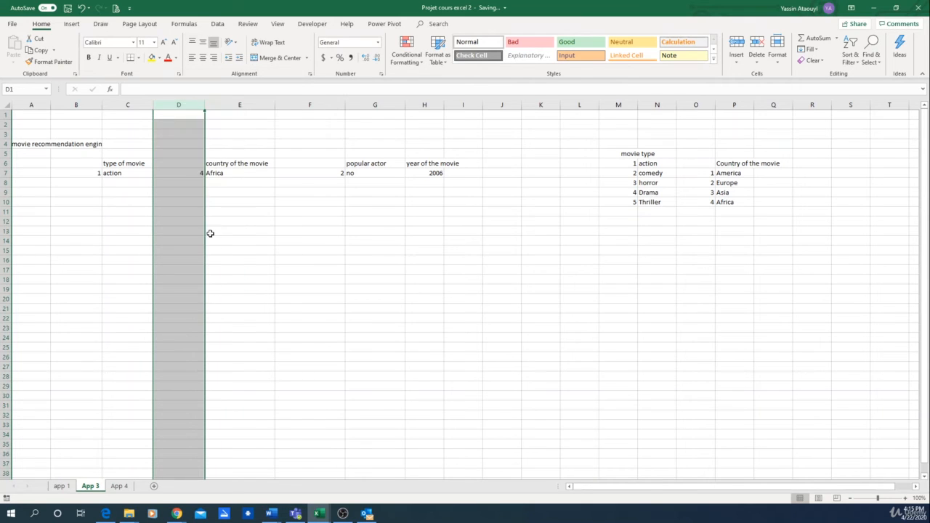
{"action": "left_click", "coordinate": [85, 101]}
{"action": "right_click", "coordinate": [85, 102]}
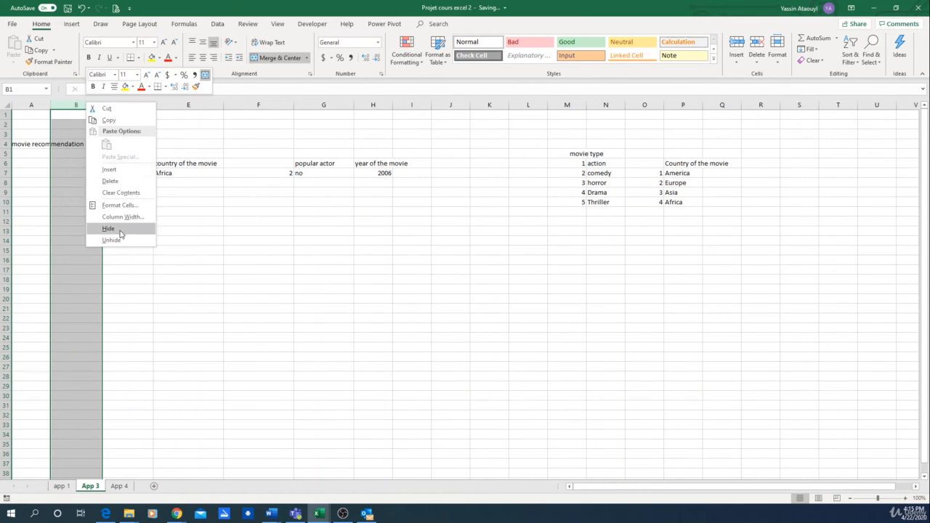
{"action": "left_click", "coordinate": [119, 232]}
{"action": "left_click", "coordinate": [225, 105]}
{"action": "right_click", "coordinate": [227, 106]}
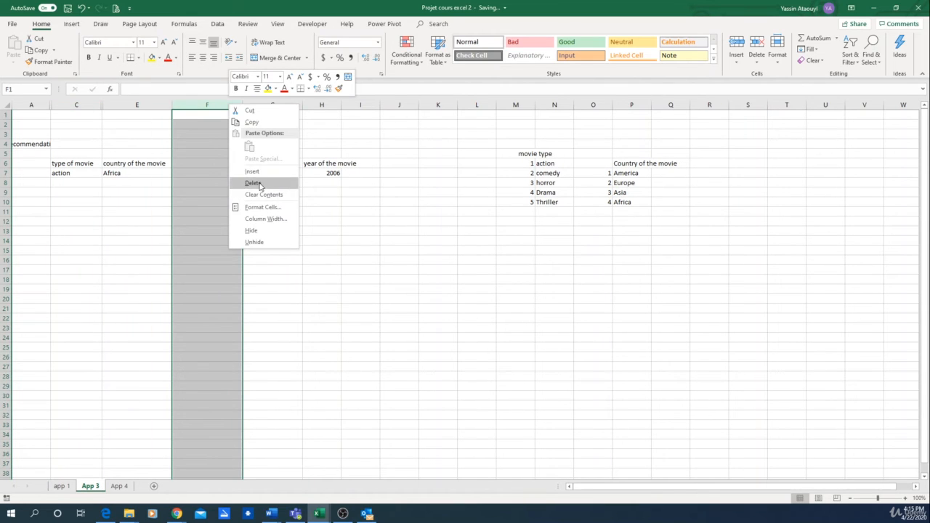
{"action": "left_click", "coordinate": [260, 230]}
Recalculate the sheet repeatedly to test the recommendation row with the helper columns hidden.
{"action": "left_click", "coordinate": [334, 143]}
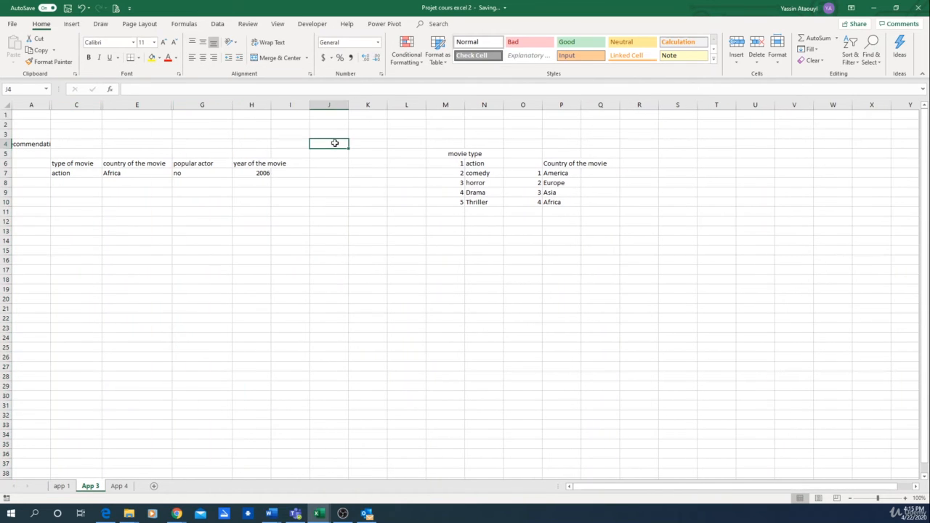
{"action": "key", "text": "F9"}
{"action": "key", "text": "F9"}
{"action": "key", "text": "F9"}
{"action": "key", "text": "F9"}
Try to fill the row 7 recommendation formulas down to row 37 and inspect the lookup in C8.
{"action": "left_click_drag", "start_coordinate": [72, 173], "coordinate": [266, 471]}
{"action": "left_click", "coordinate": [371, 288]}
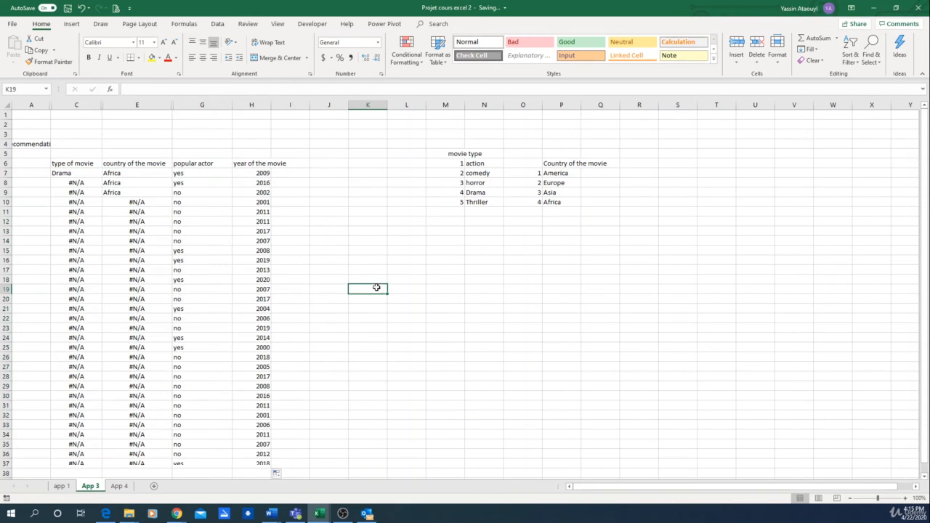
{"action": "left_click", "coordinate": [88, 183]}
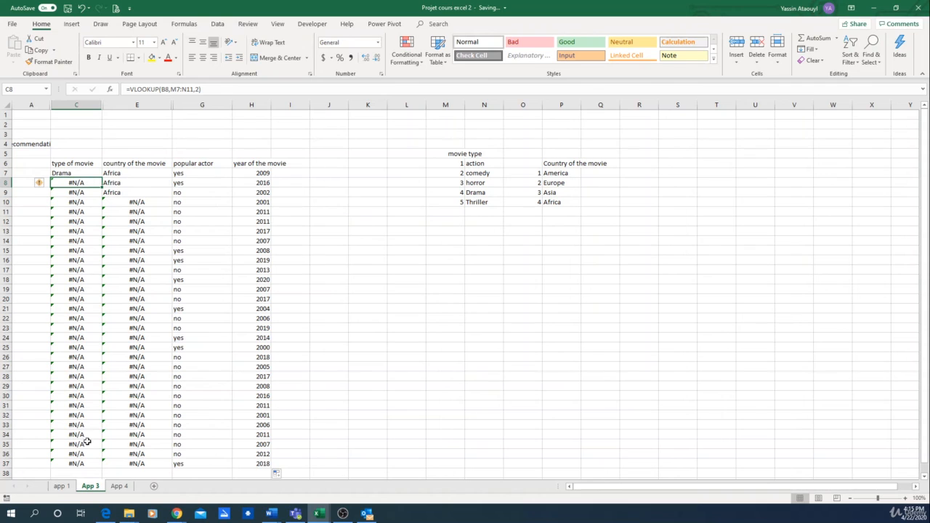
Make the movie type lookup range in C7 absolute as $M$6:$N$10.
{"action": "left_click", "coordinate": [81, 173]}
{"action": "left_click", "coordinate": [170, 88]}
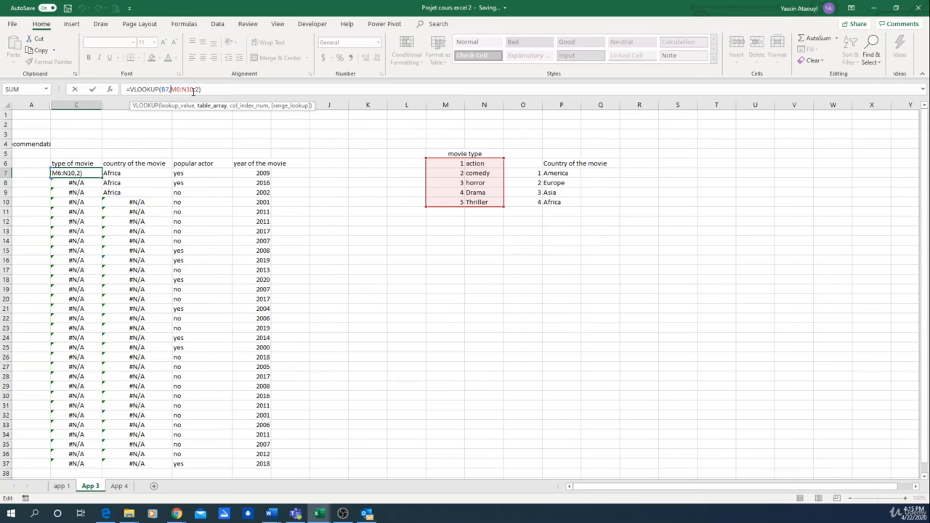
{"action": "key", "text": "Left"}
{"action": "key", "text": "Left"}
{"action": "key", "text": "Left"}
{"action": "key", "text": "Left"}
{"action": "key", "text": "F4"}
{"action": "left_click", "coordinate": [193, 89]}
{"action": "key", "text": "F4"}
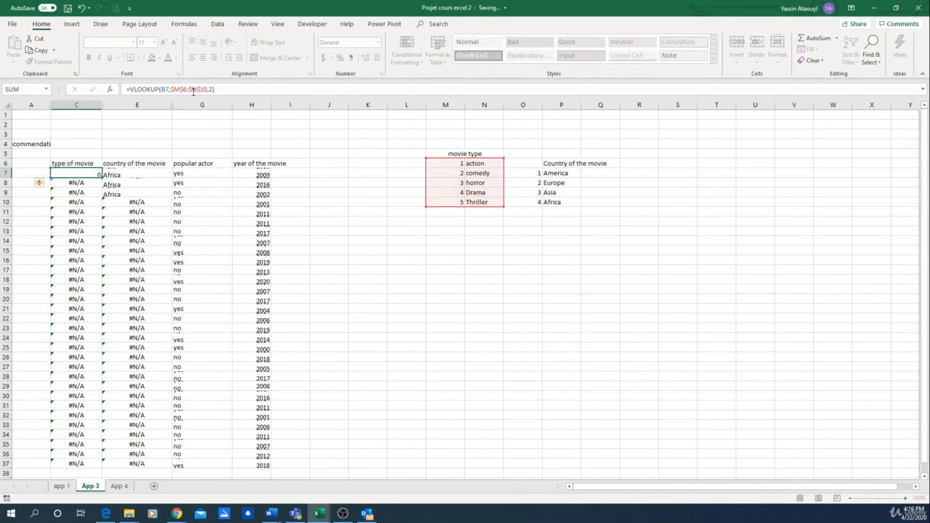
{"action": "key", "text": "Tab"}
Make the country lookup range in E7 absolute as $O$7:$P$10.
{"action": "left_click", "coordinate": [171, 89]}
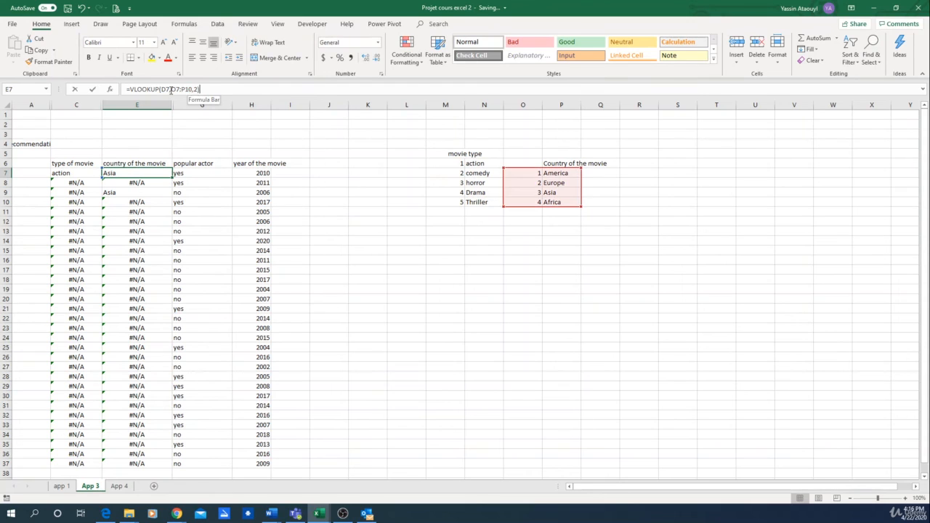
{"action": "type", "text": "$"}
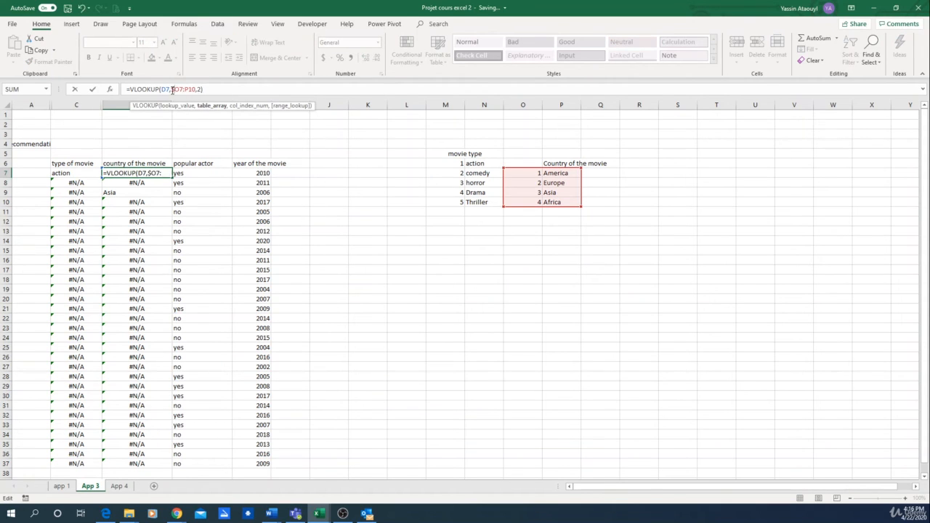
{"action": "key", "text": "Right"}
{"action": "type", "text": "$"}
{"action": "type", "text": "$"}
{"action": "type", "text": "$"}
{"action": "key", "text": "Tab"}
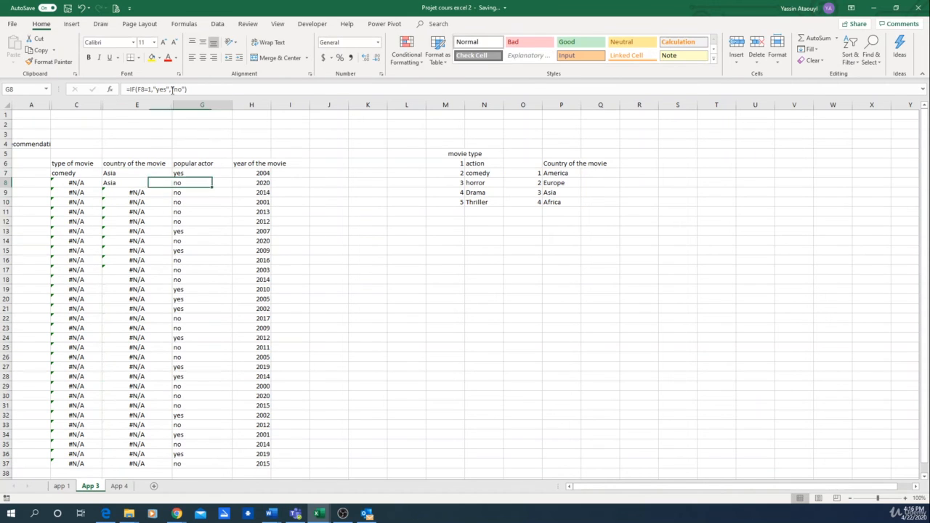
Fill the corrected row 7 formulas from type of movie through year of the movie down to row 37.
{"action": "key", "text": "Right"}
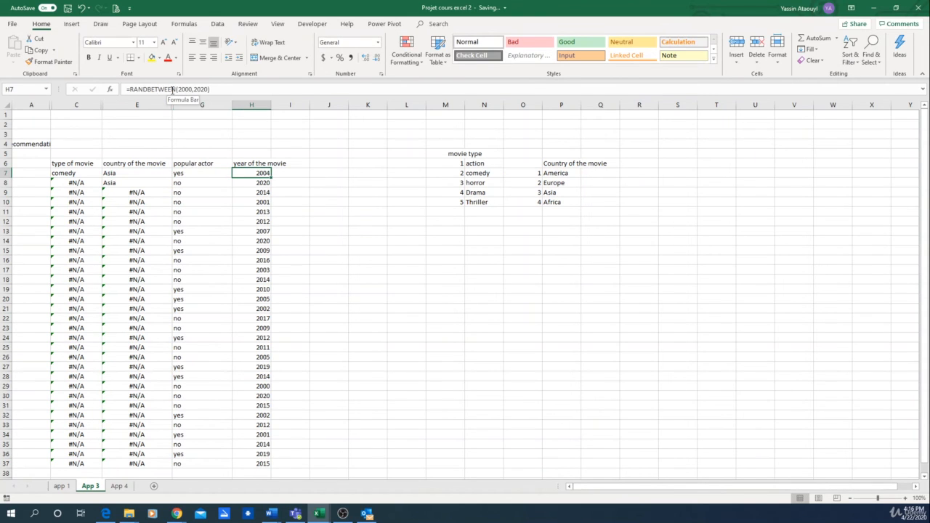
{"action": "left_click_drag", "start_coordinate": [76, 173], "coordinate": [278, 428]}
{"action": "left_click", "coordinate": [329, 328]}
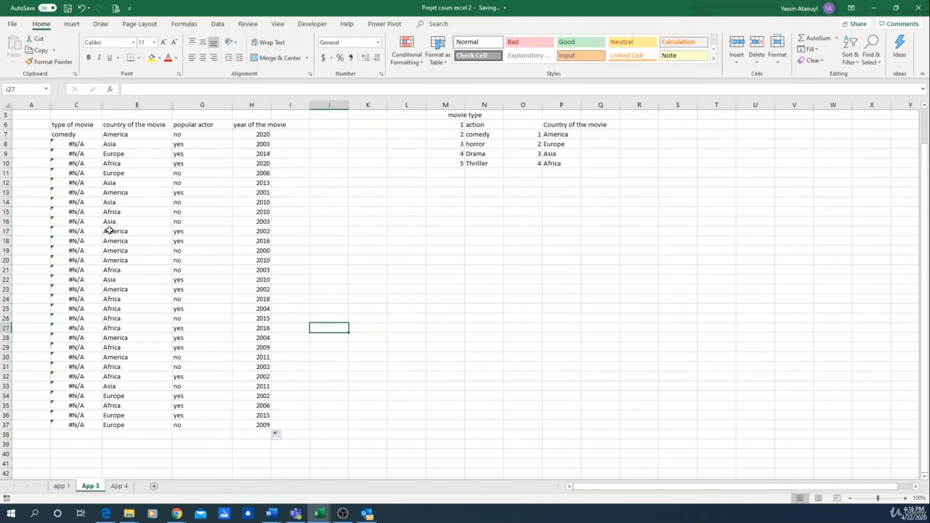
Review the cell references in the VLOOKUP formula in C7.
{"action": "left_click", "coordinate": [67, 134]}
{"action": "left_click", "coordinate": [175, 87]}
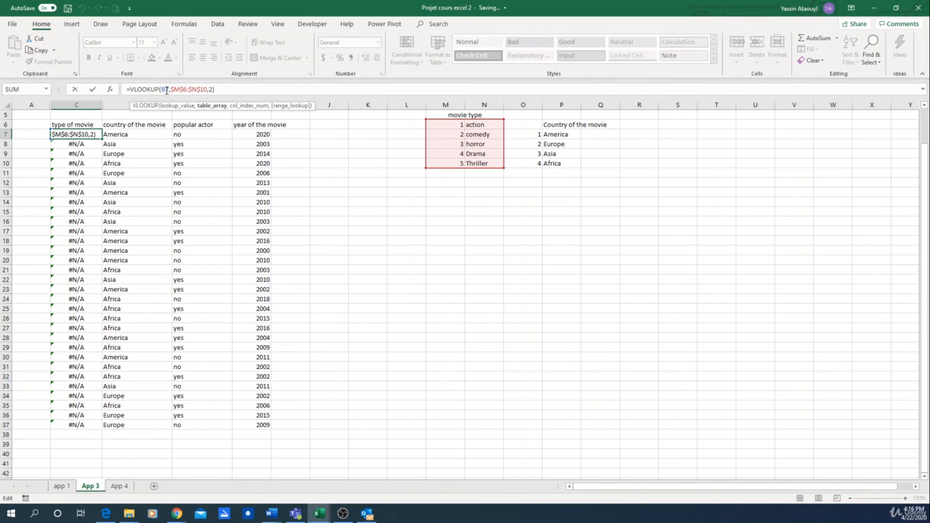
{"action": "left_click", "coordinate": [249, 89]}
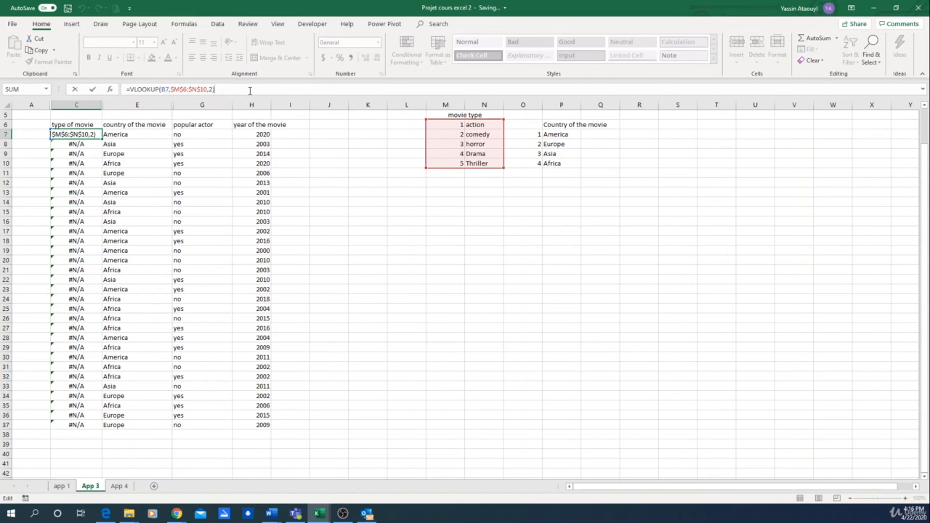
{"action": "key", "text": "Return"}
Unhide column B and fill the RANDBETWEEN formula in B7 down to row 37.
{"action": "left_click_drag", "start_coordinate": [32, 104], "coordinate": [51, 105]}
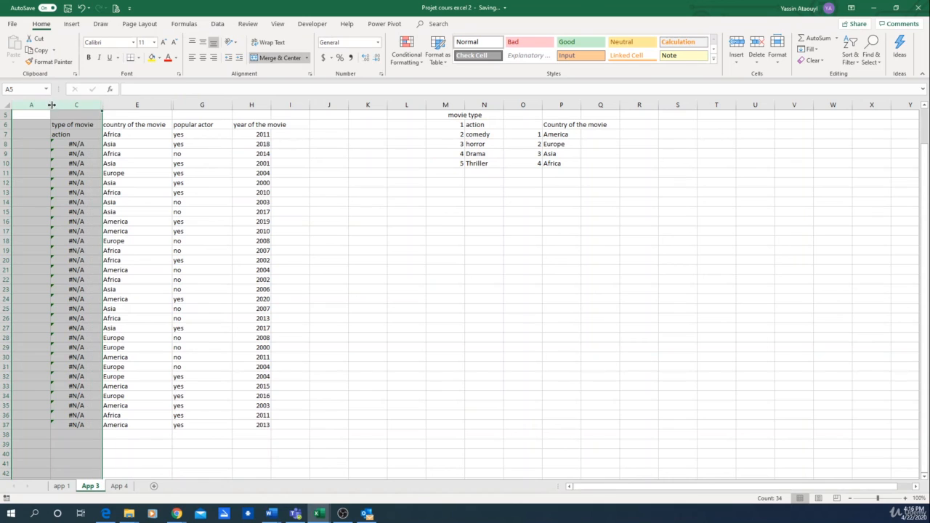
{"action": "right_click", "coordinate": [60, 107]}
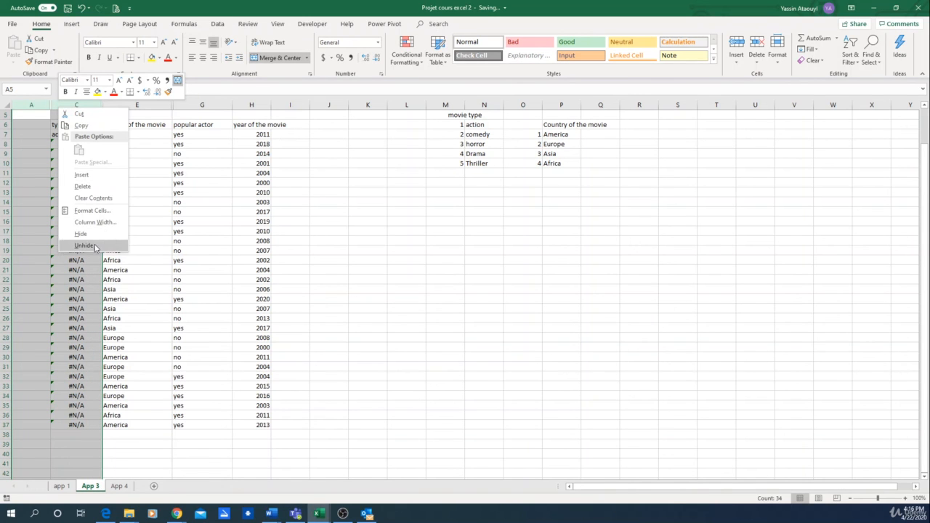
{"action": "left_click", "coordinate": [95, 247]}
{"action": "left_click", "coordinate": [95, 135]}
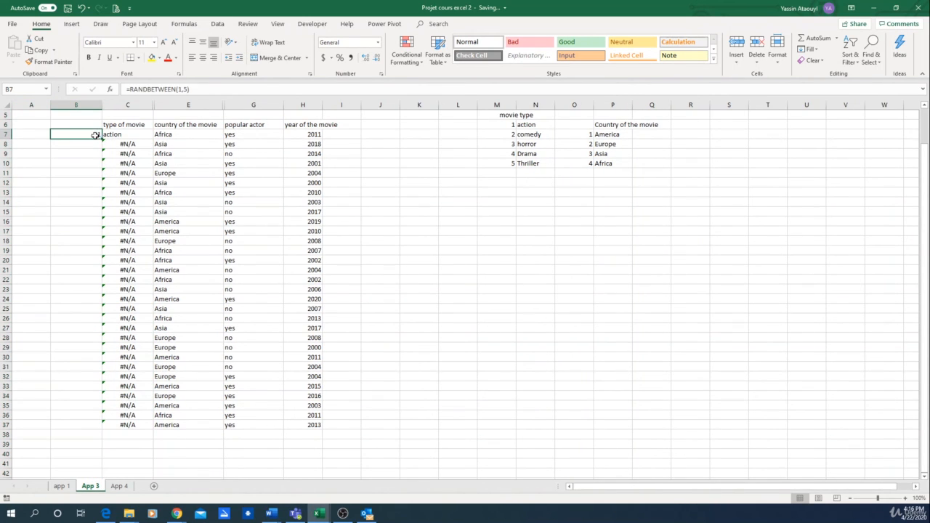
{"action": "left_click_drag", "start_coordinate": [101, 138], "coordinate": [99, 433]}
{"action": "left_click", "coordinate": [481, 356]}
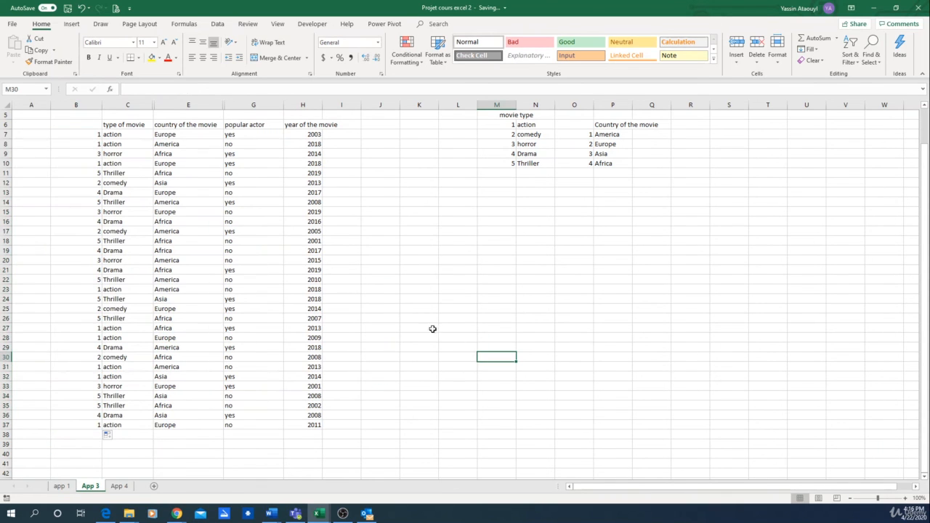
Hide helper column B again so only the recommendation columns are displayed.
{"action": "scroll", "coordinate": [239, 167], "scroll_direction": "up", "scroll_amount": 2}
{"action": "left_click", "coordinate": [79, 107]}
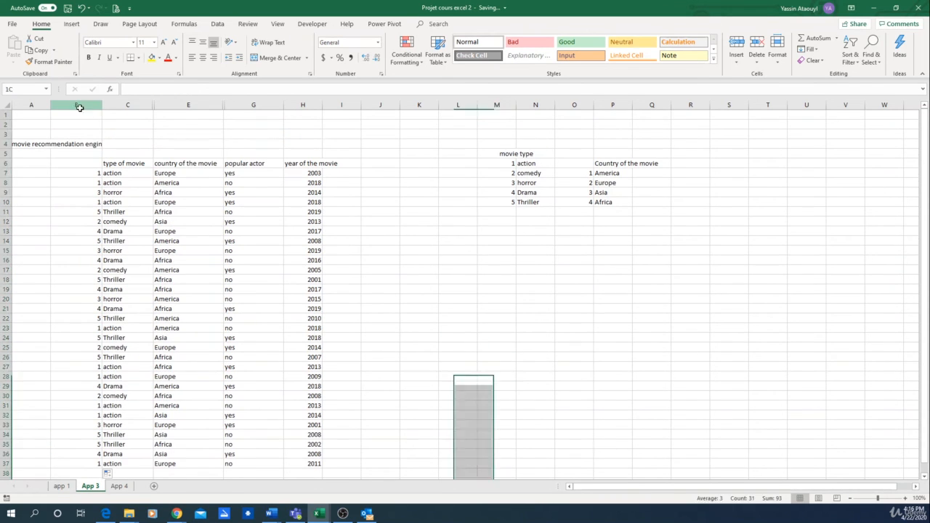
{"action": "right_click", "coordinate": [79, 107]}
{"action": "left_click", "coordinate": [101, 240]}
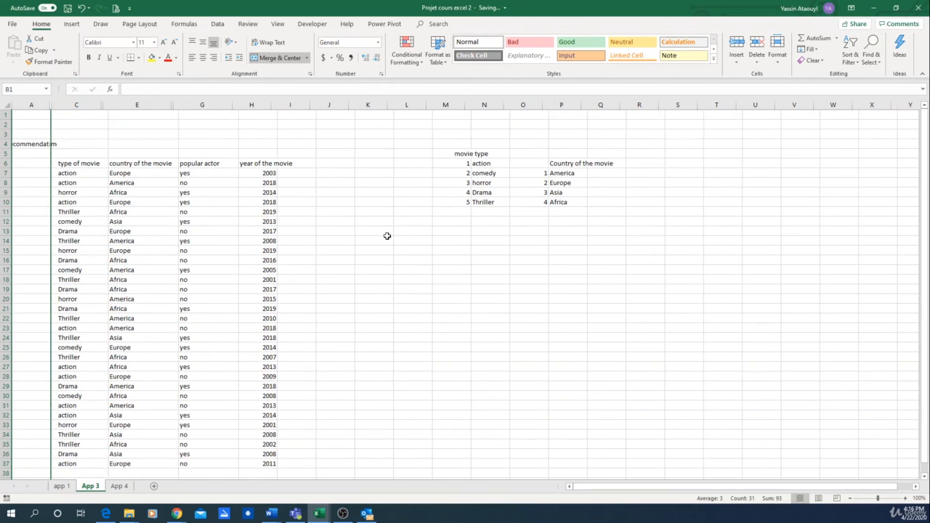
{"action": "left_click", "coordinate": [388, 237]}
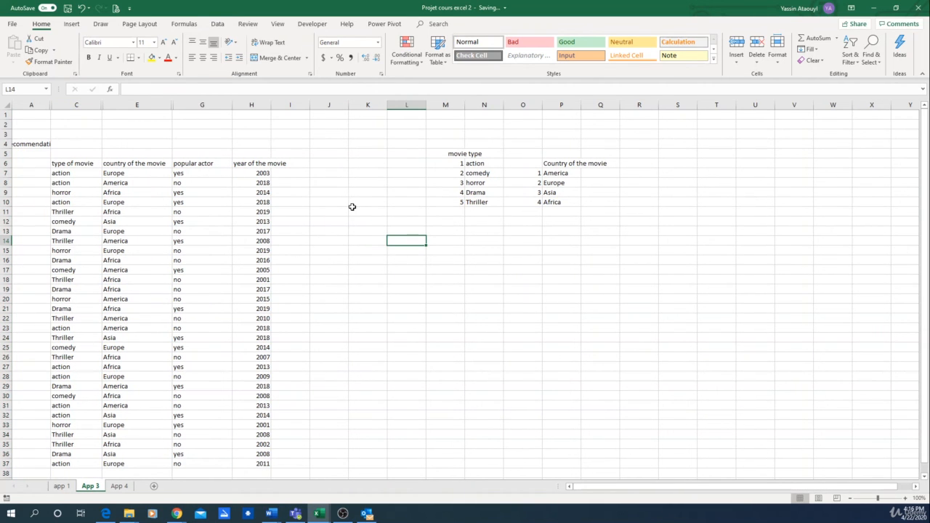
{"action": "scroll", "coordinate": [351, 207], "scroll_direction": "down", "scroll_amount": 4}
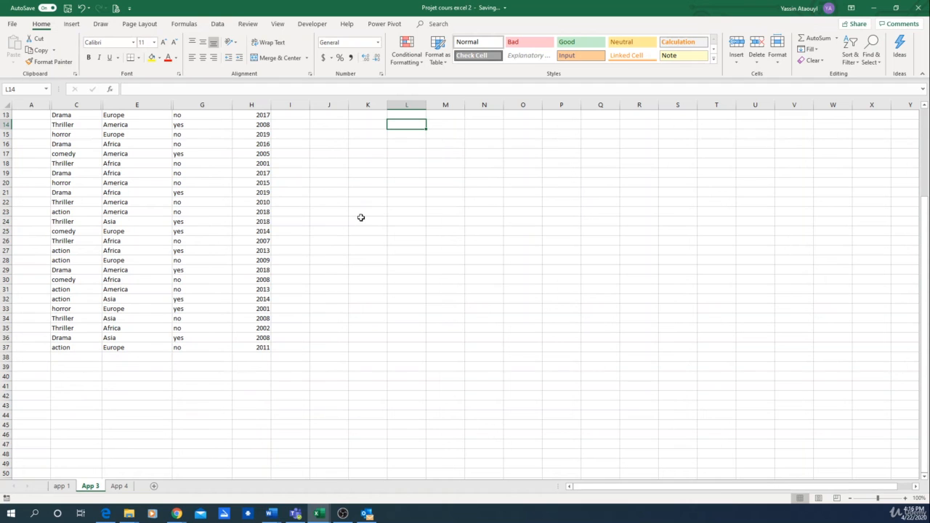
{"action": "scroll", "coordinate": [361, 218], "scroll_direction": "up", "scroll_amount": 4}
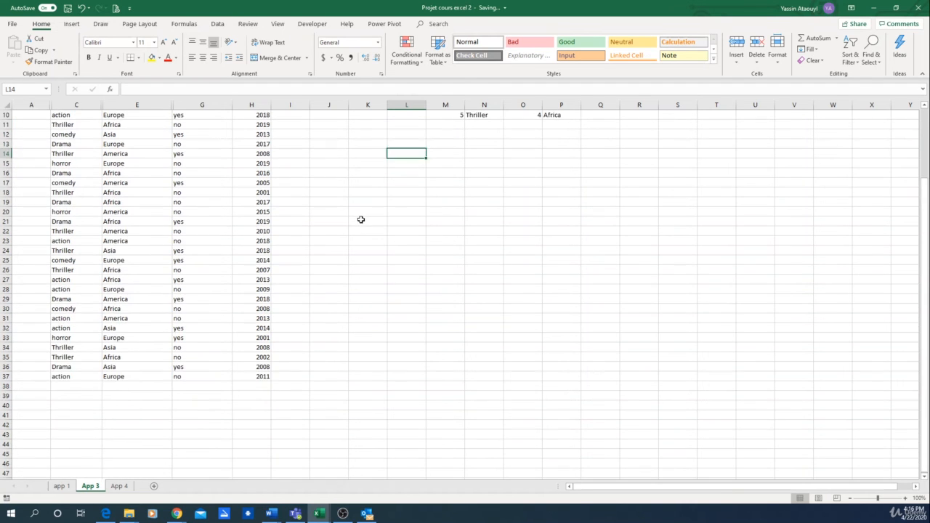
{"action": "scroll", "coordinate": [363, 219], "scroll_direction": "down", "scroll_amount": 1}
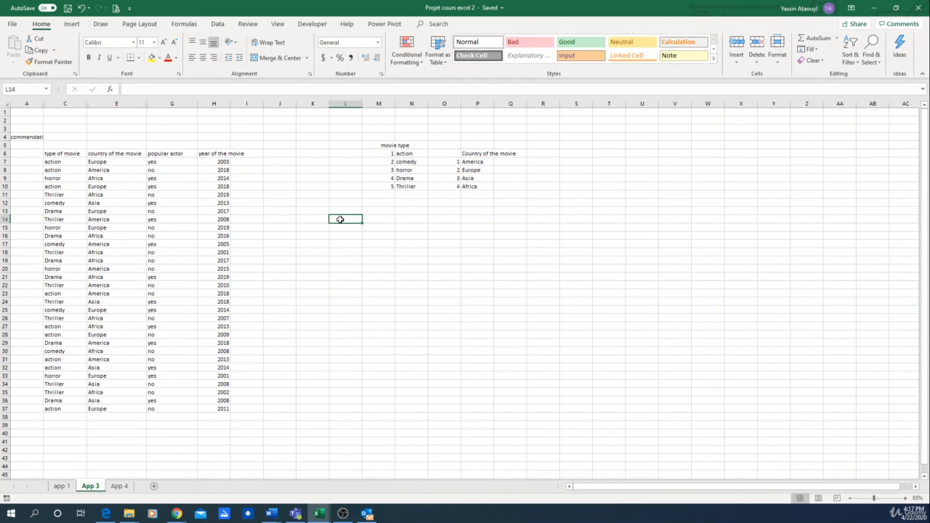
{"action": "key", "text": "alt+Tab"}
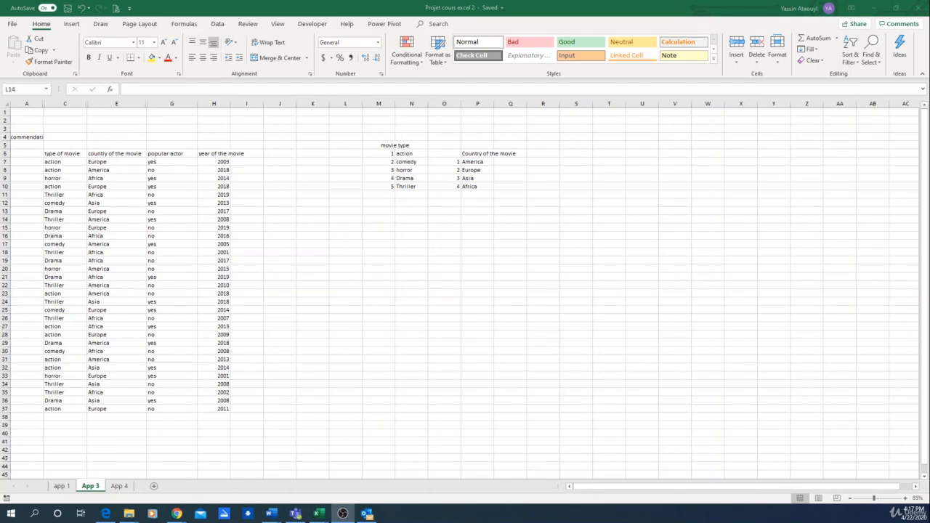